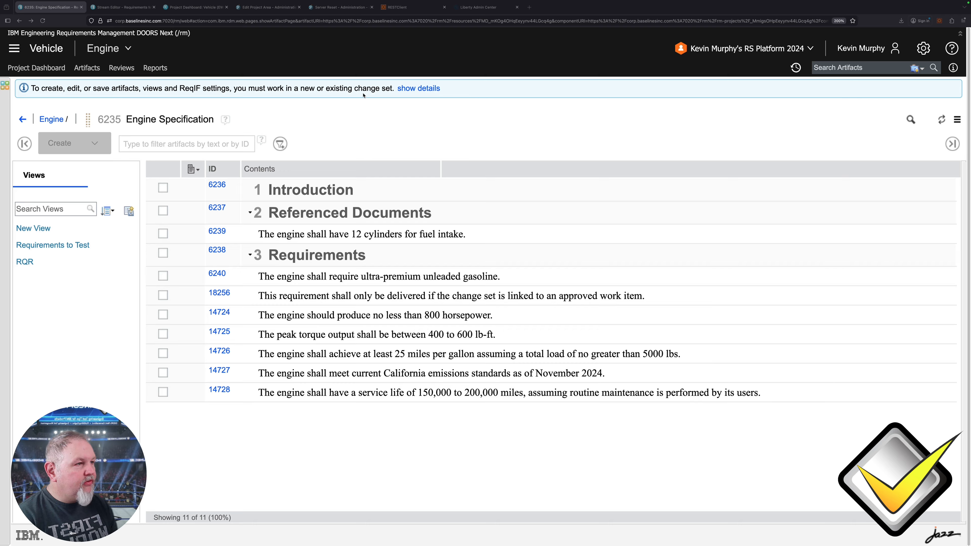
Check the Engine Specification's local configuration and review the change management constraints of the V8 Engine stream
{"action": "left_click", "coordinate": [704, 50]}
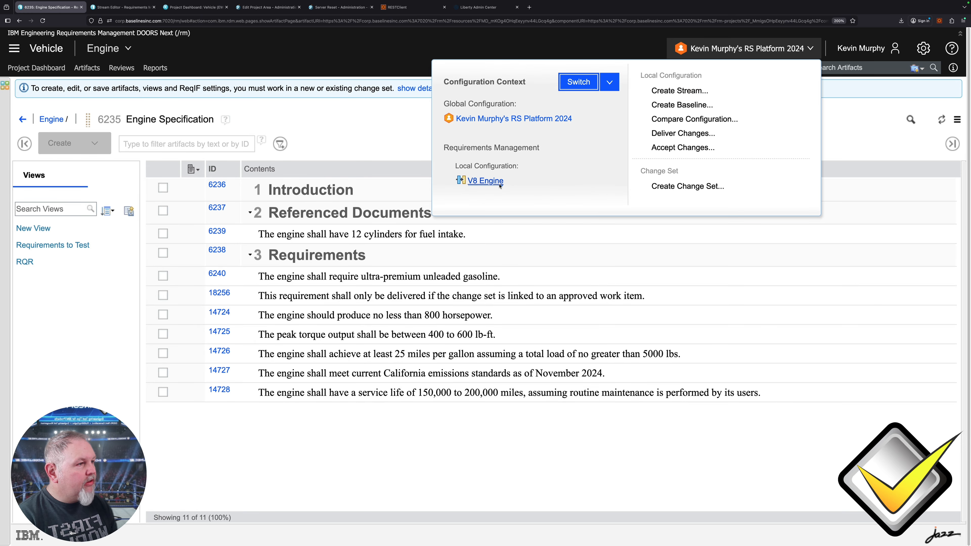
{"action": "left_click", "coordinate": [234, 113]}
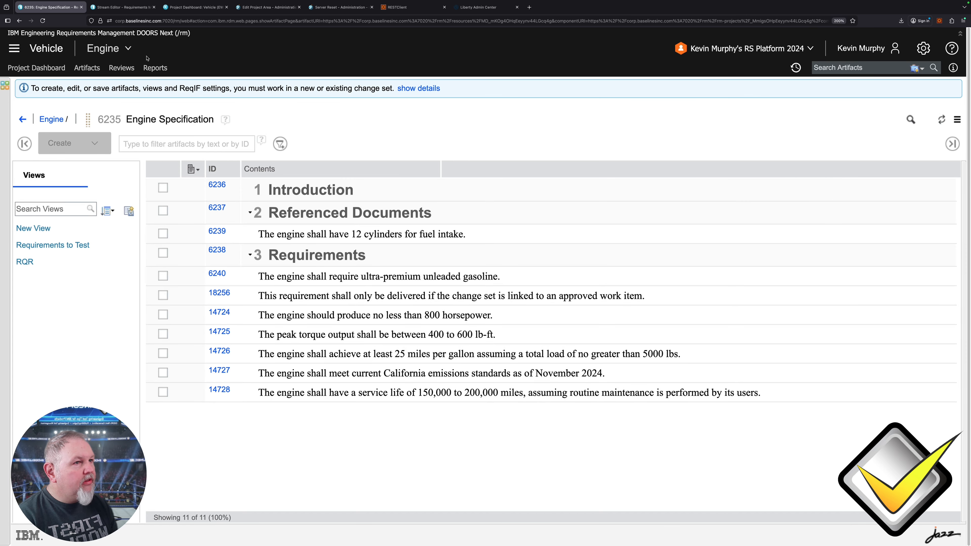
{"action": "left_click", "coordinate": [118, 8]}
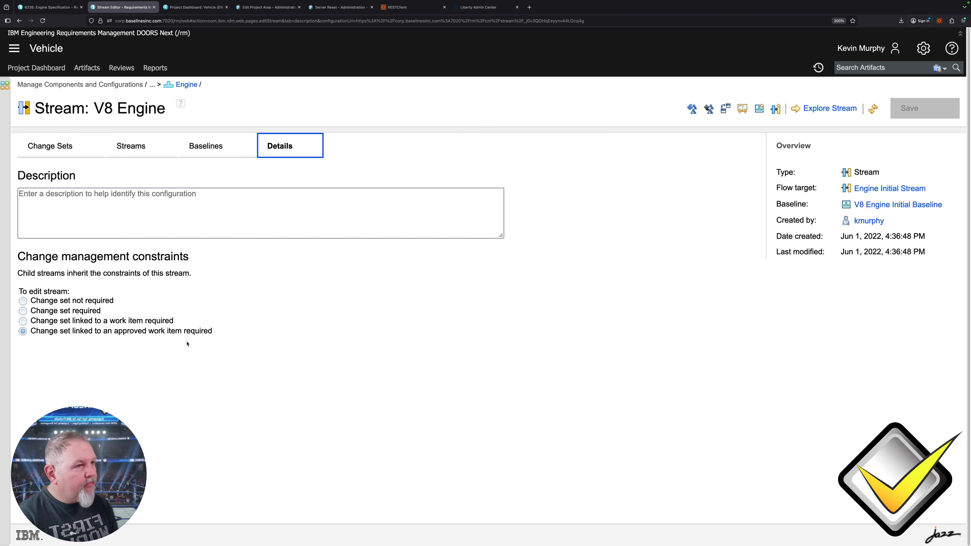
{"action": "left_click", "coordinate": [52, 7]}
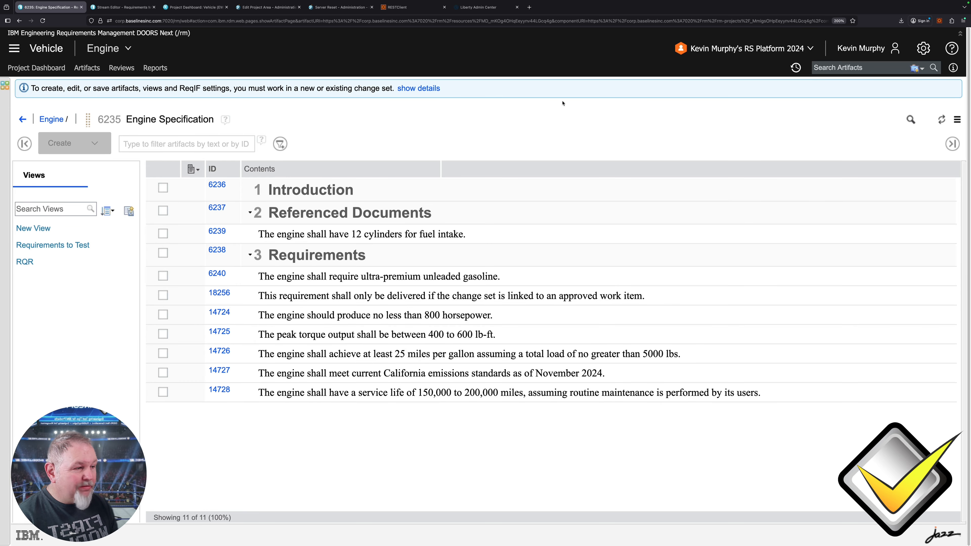
Create a change set named "YouTube Stream" against the V8 Engine stream and check its available change set actions
{"action": "left_click", "coordinate": [717, 53]}
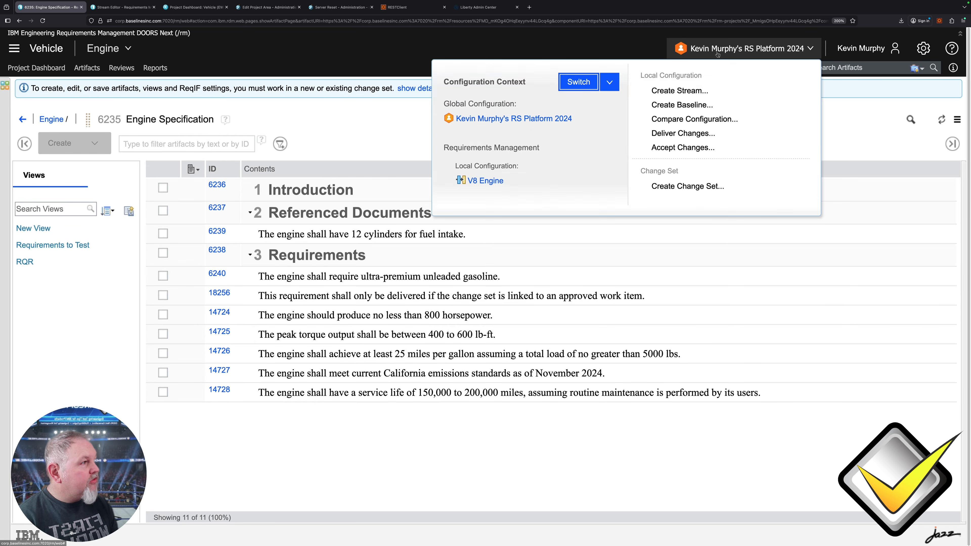
{"action": "left_click", "coordinate": [688, 187]}
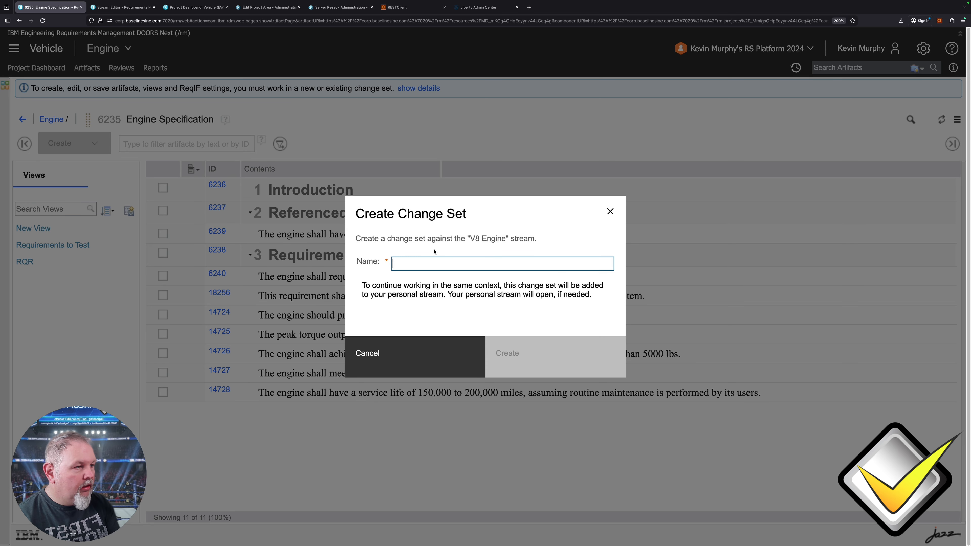
{"action": "type", "text": "YouTube Stre"}
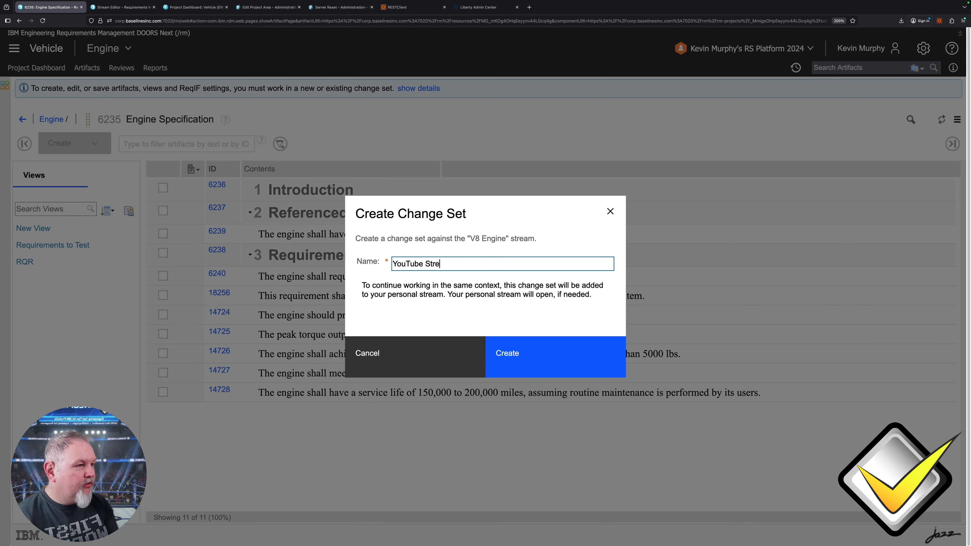
{"action": "type", "text": "am"}
{"action": "key", "text": "Return"}
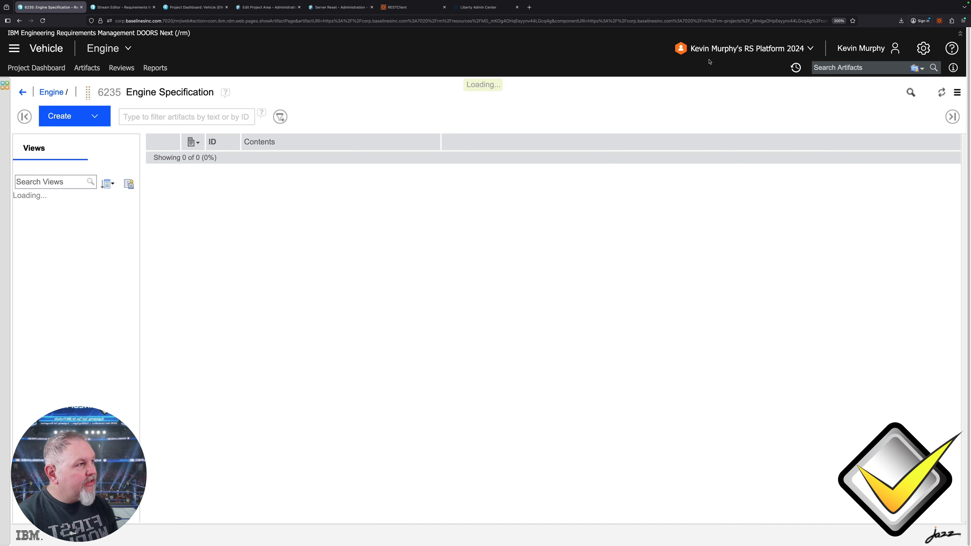
{"action": "left_click", "coordinate": [710, 54]}
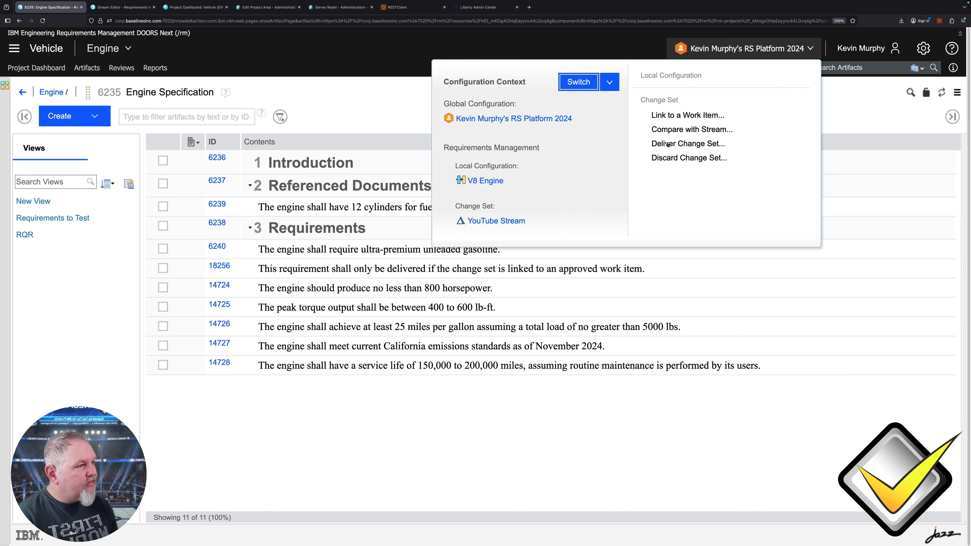
{"action": "left_click", "coordinate": [405, 418]}
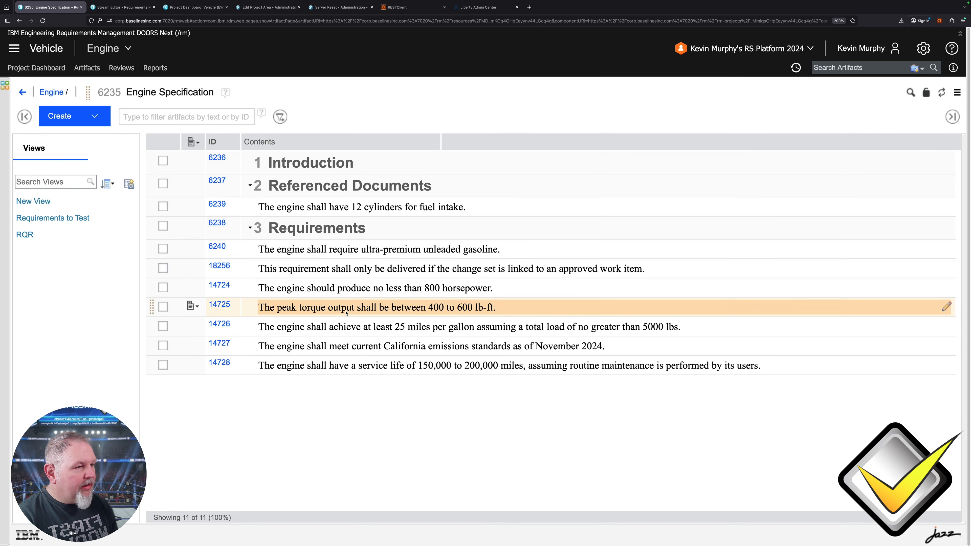
Edit requirement 14725 so the peak torque output shall be between 500 to 600 lb-ft
{"action": "left_click", "coordinate": [433, 308]}
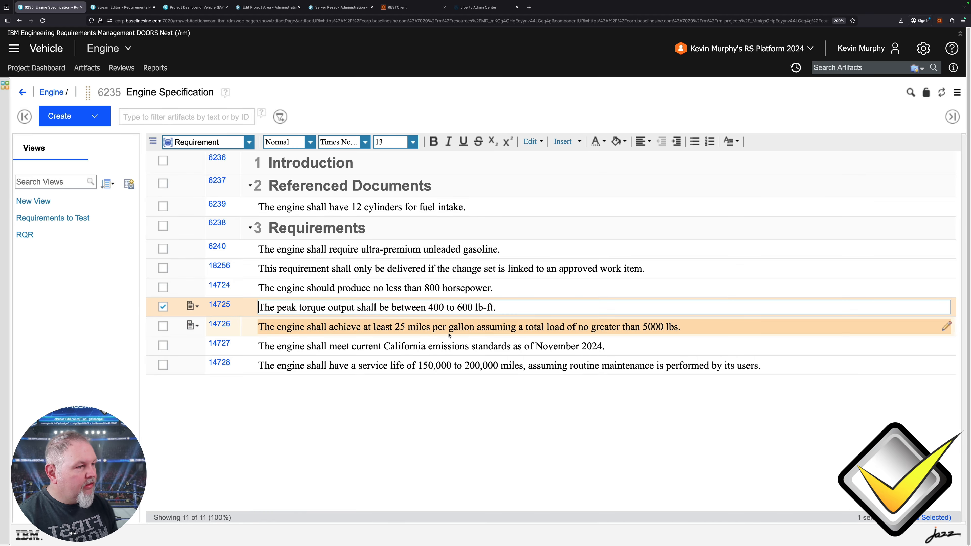
{"action": "key", "text": "BackSpace"}
{"action": "type", "text": "5"}
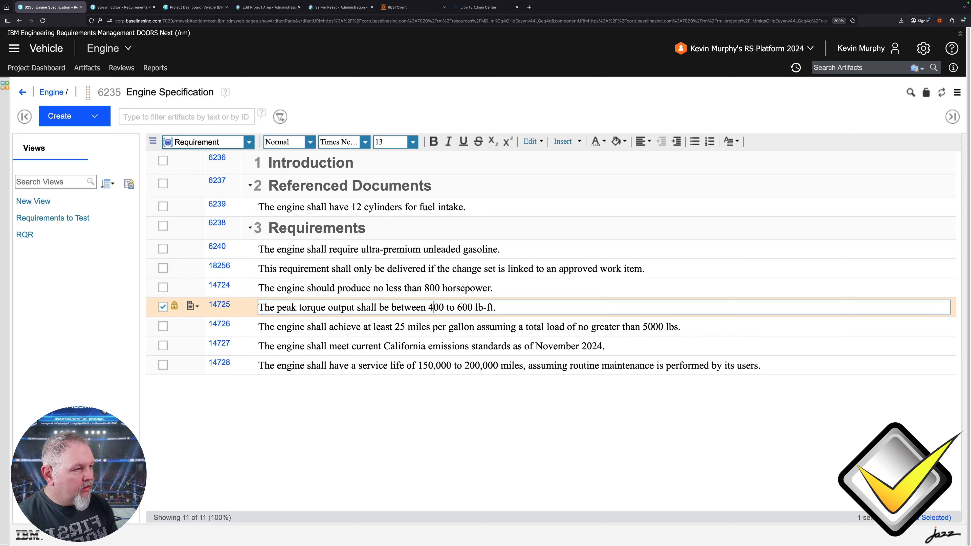
{"action": "left_click", "coordinate": [442, 289]}
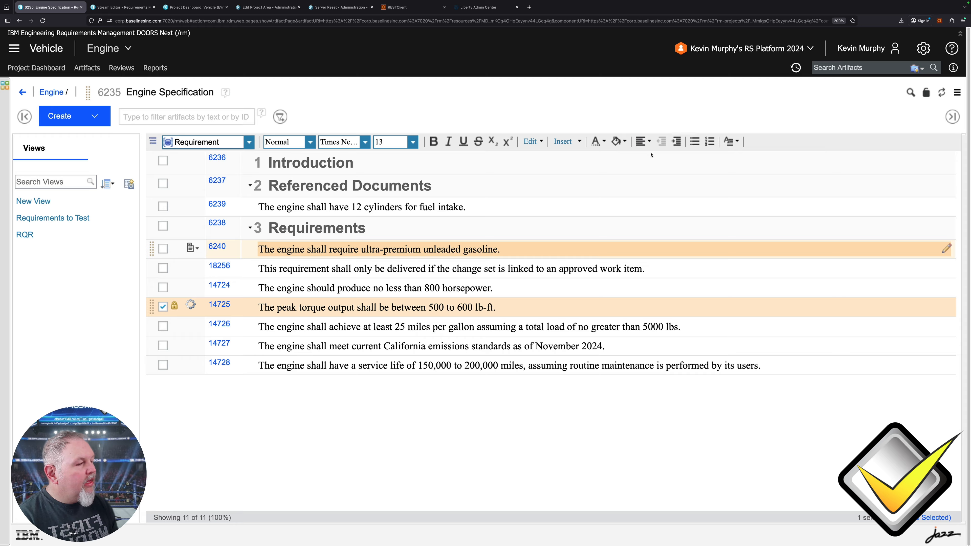
Try to deliver the YouTube Stream change set without a linked work item
{"action": "left_click", "coordinate": [714, 56]}
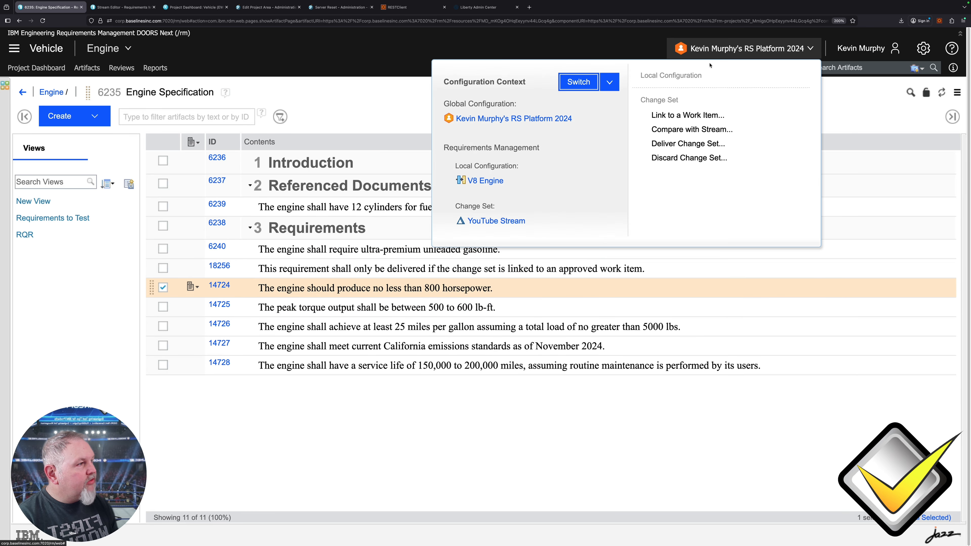
{"action": "left_click", "coordinate": [695, 144]}
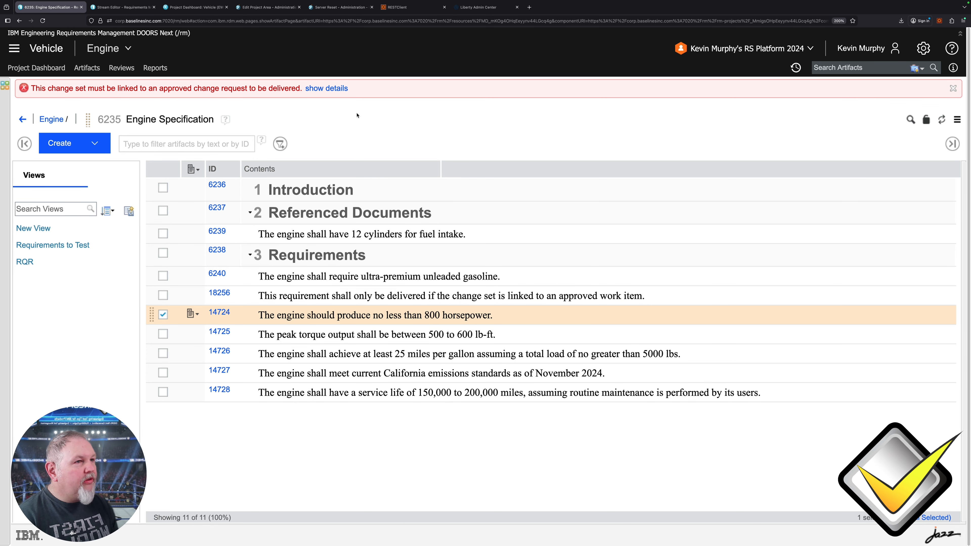
Start linking the change set to a work item, using Vehicle (EWM) as the artifact container
{"action": "left_click", "coordinate": [728, 53]}
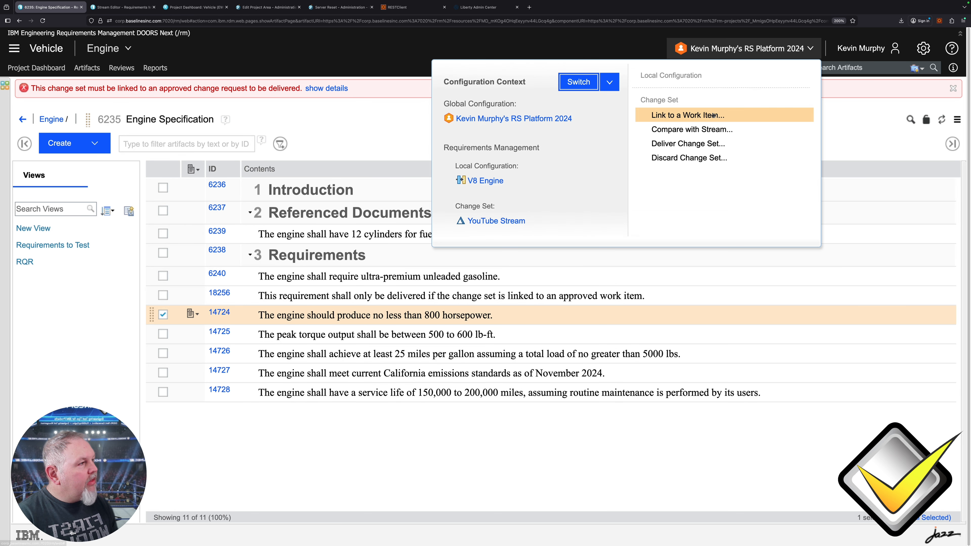
{"action": "left_click", "coordinate": [687, 117]}
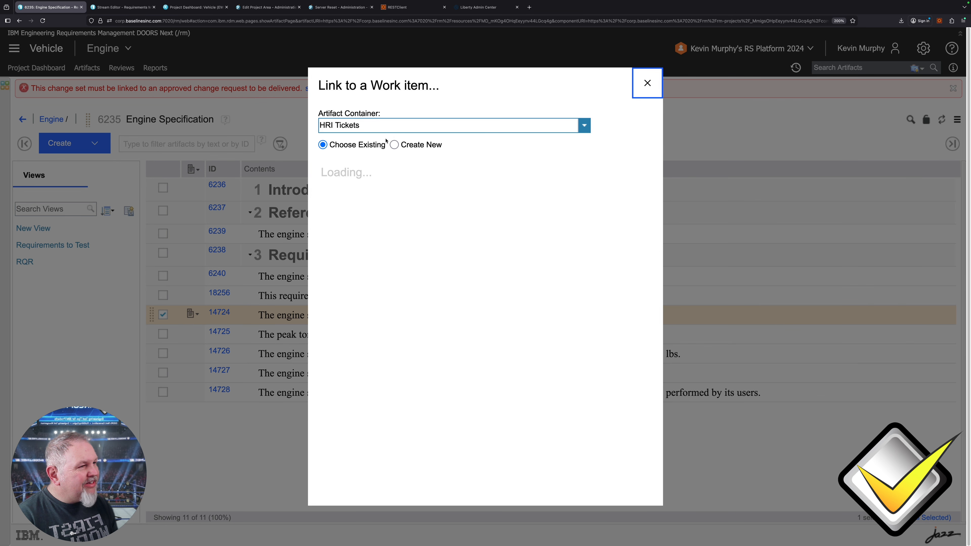
{"action": "left_click", "coordinate": [584, 129]}
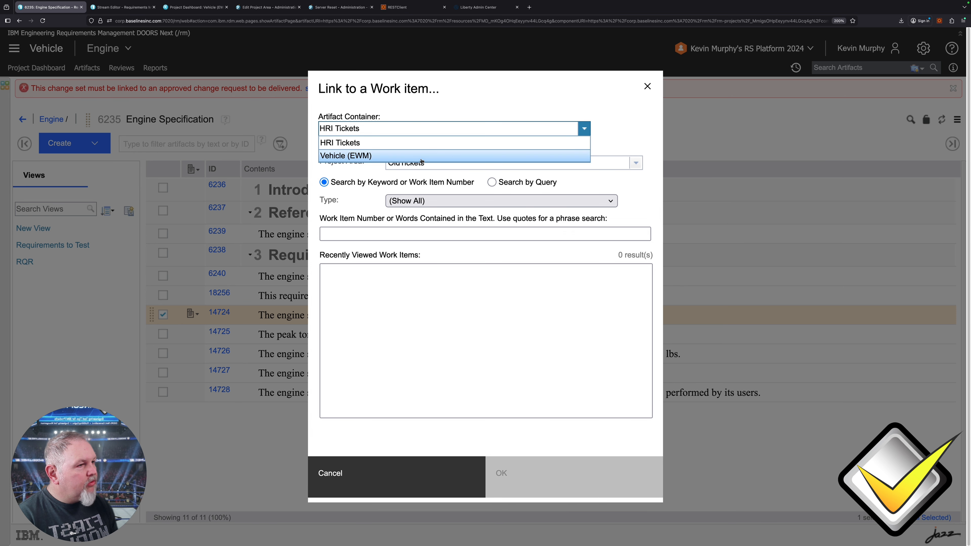
{"action": "left_click", "coordinate": [405, 156]}
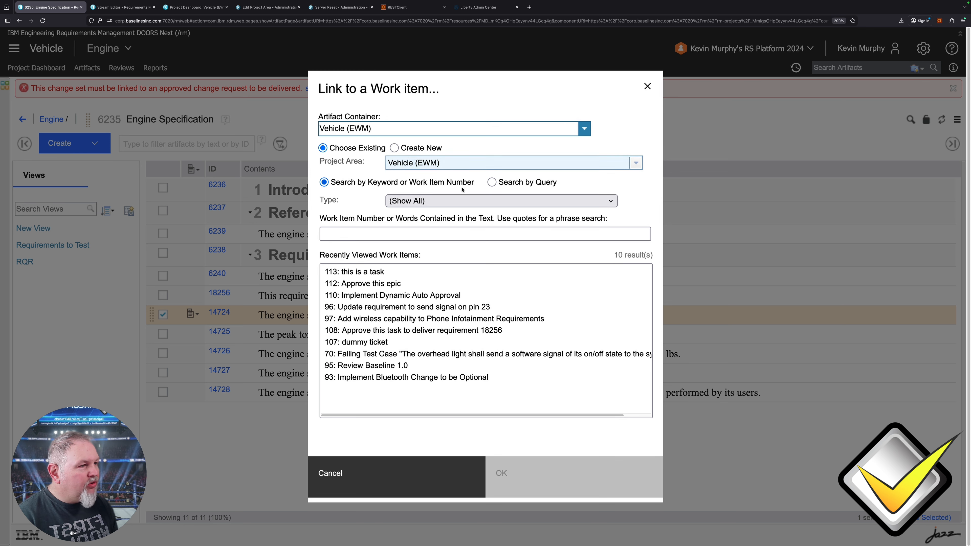
Search the existing work items of type Task for "Update the requirement for YouTube"
{"action": "left_click", "coordinate": [416, 201]}
{"action": "left_click", "coordinate": [404, 223]}
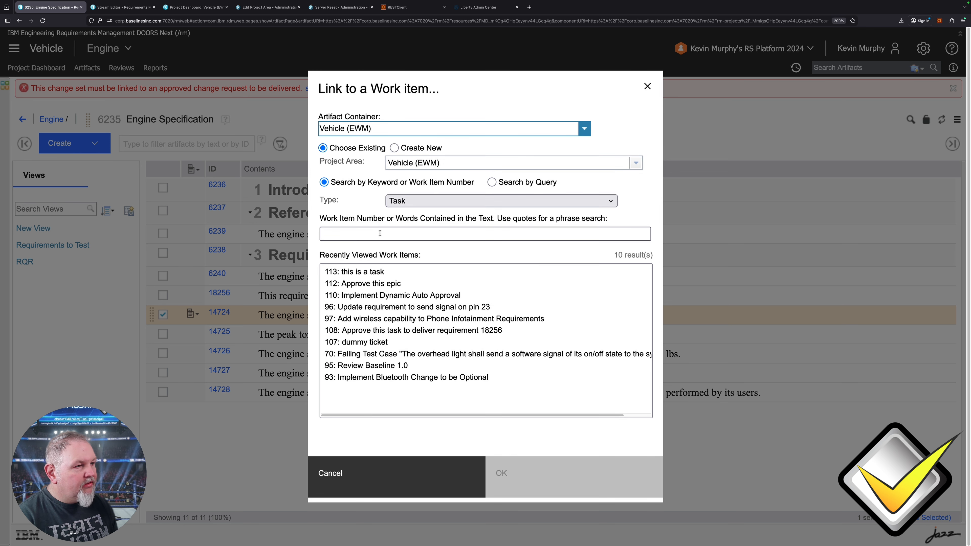
{"action": "left_click", "coordinate": [379, 235]}
{"action": "type", "text": "Update teh r"}
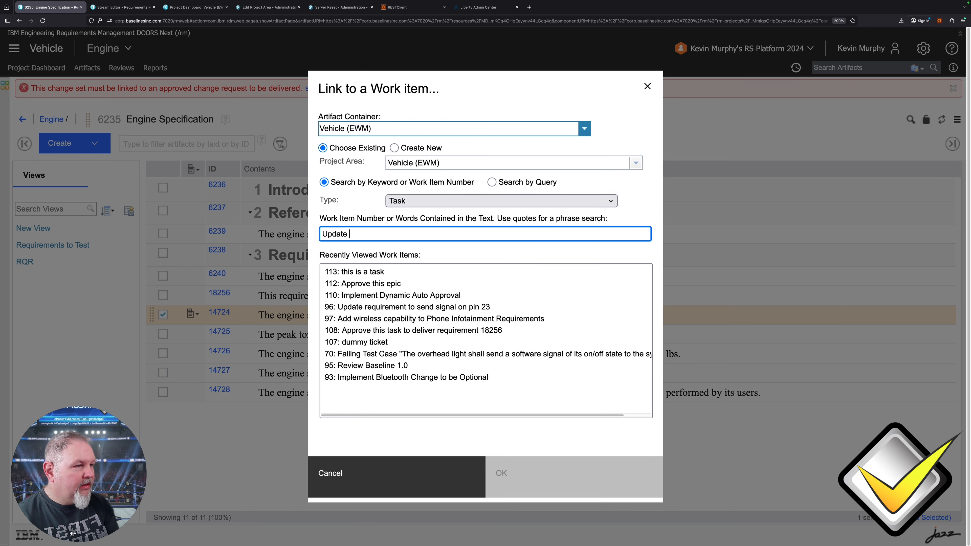
{"action": "key", "text": "BackSpace"}
{"action": "key", "text": "BackSpace"}
{"action": "key", "text": "BackSpace"}
{"action": "key", "text": "BackSpace"}
{"action": "type", "text": "he requirem en"}
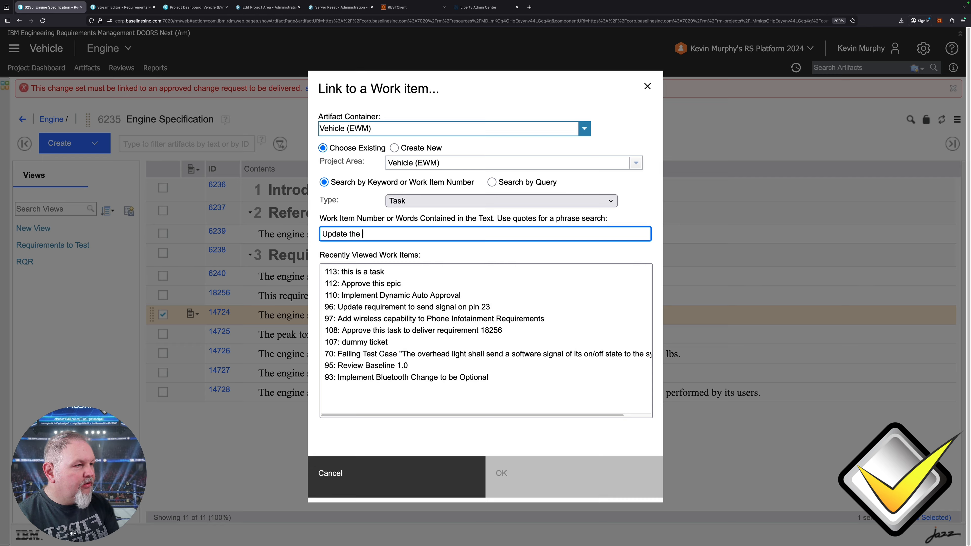
{"action": "key", "text": "BackSpace"}
{"action": "key", "text": "BackSpace"}
{"action": "key", "text": "BackSpace"}
{"action": "type", "text": "ent f"}
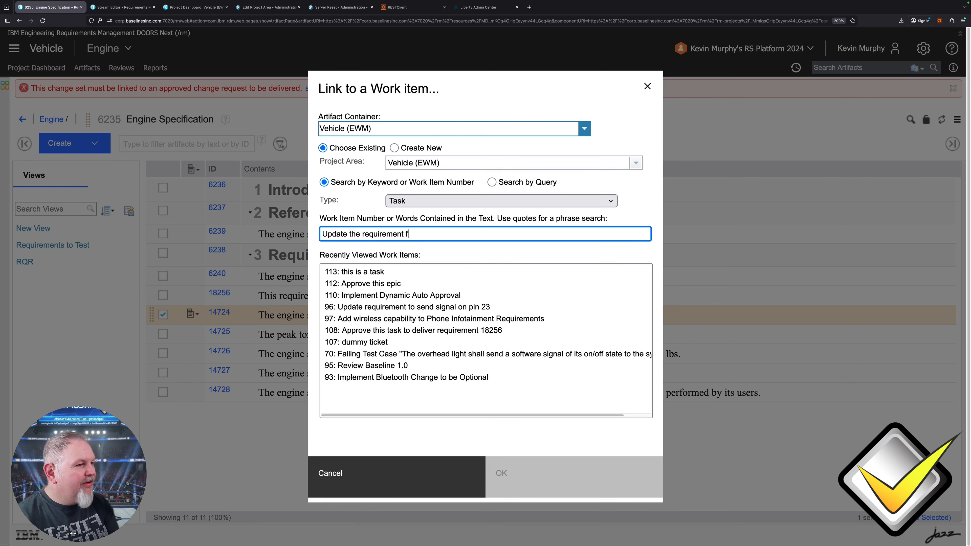
{"action": "type", "text": "or YouTube"}
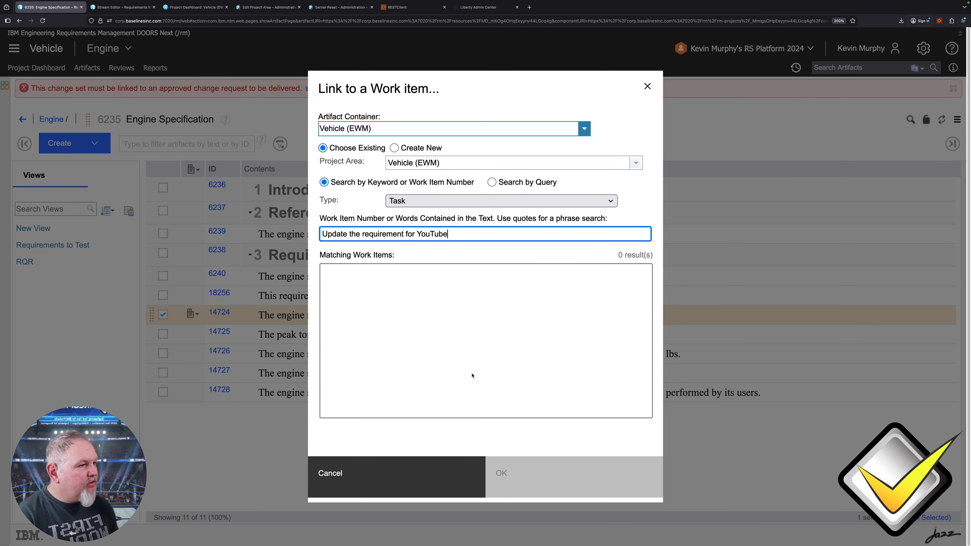
Create and link a new task with the summary "Update the requirements for YouTube Video", filed against V6
{"action": "left_click", "coordinate": [395, 148]}
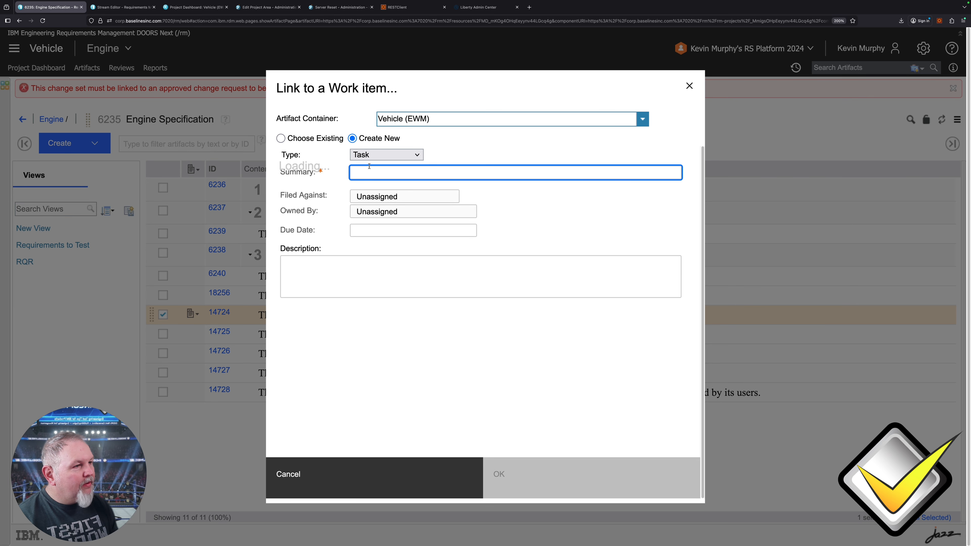
{"action": "type", "text": "Update the r"}
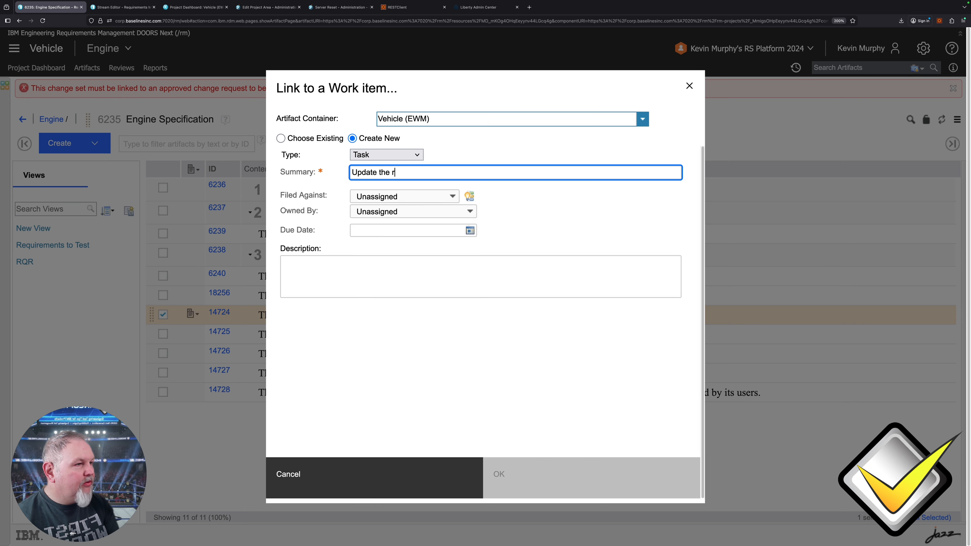
{"action": "type", "text": "equirements for You"}
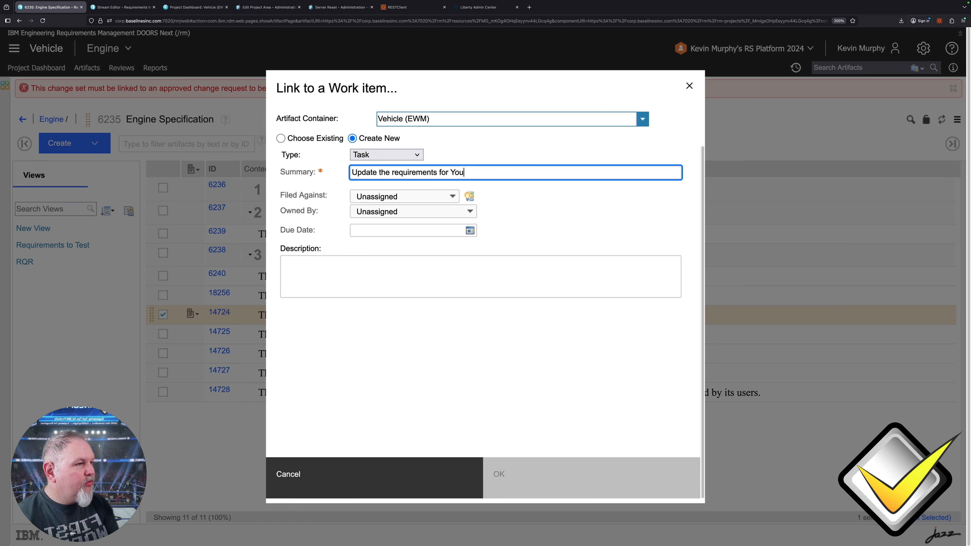
{"action": "type", "text": "Tube Video"}
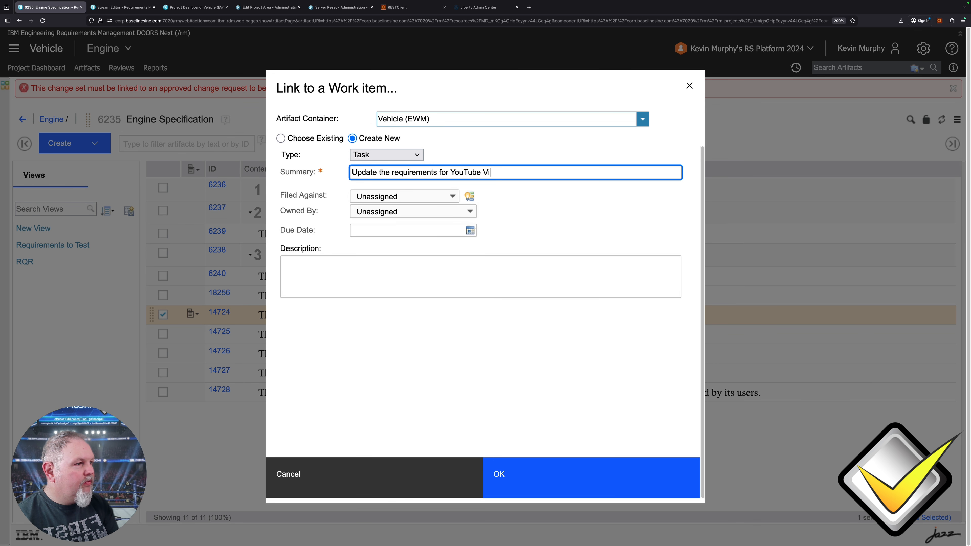
{"action": "left_click", "coordinate": [363, 196]}
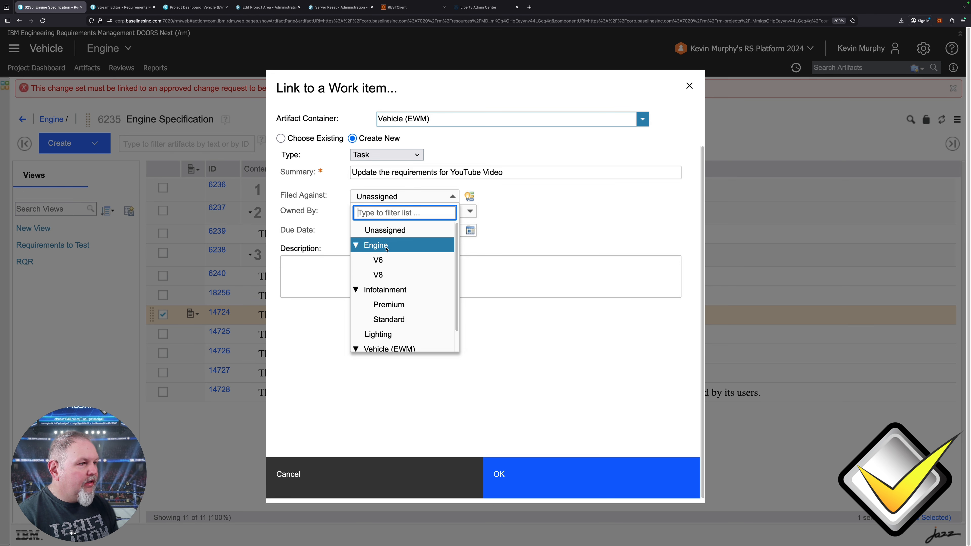
{"action": "left_click", "coordinate": [376, 273]}
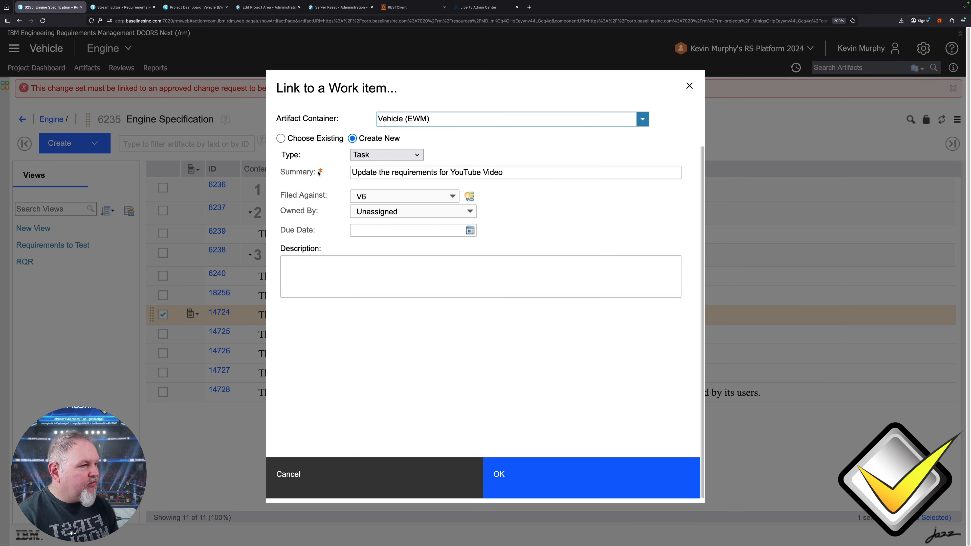
{"action": "left_click", "coordinate": [380, 281]}
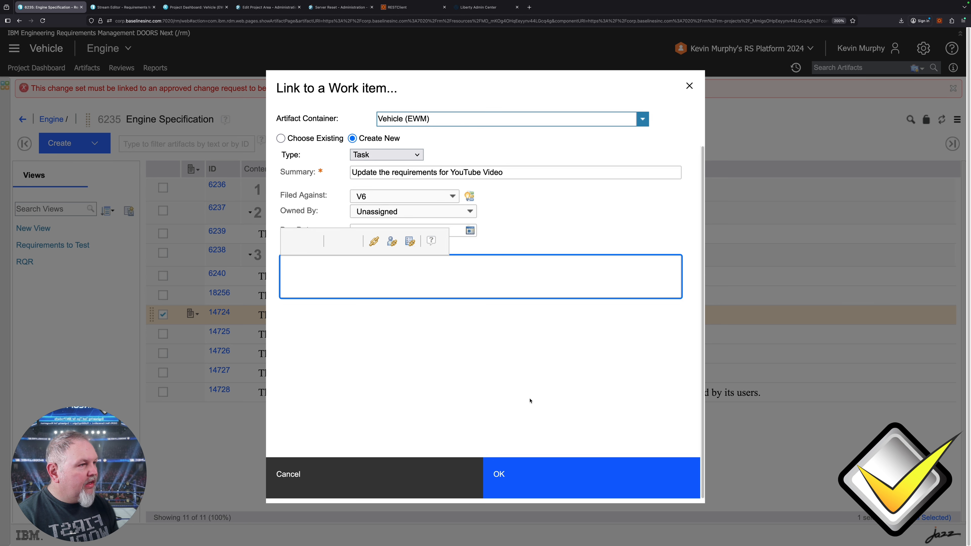
{"action": "left_click", "coordinate": [535, 476]}
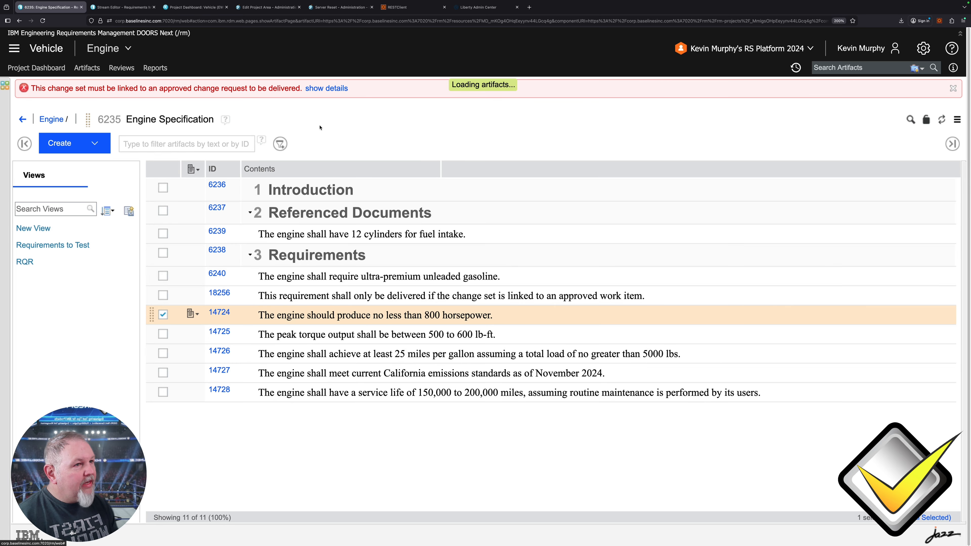
Open the task linked to the YouTube Stream change set in Engineering Workflow Management
{"action": "left_click", "coordinate": [704, 56]}
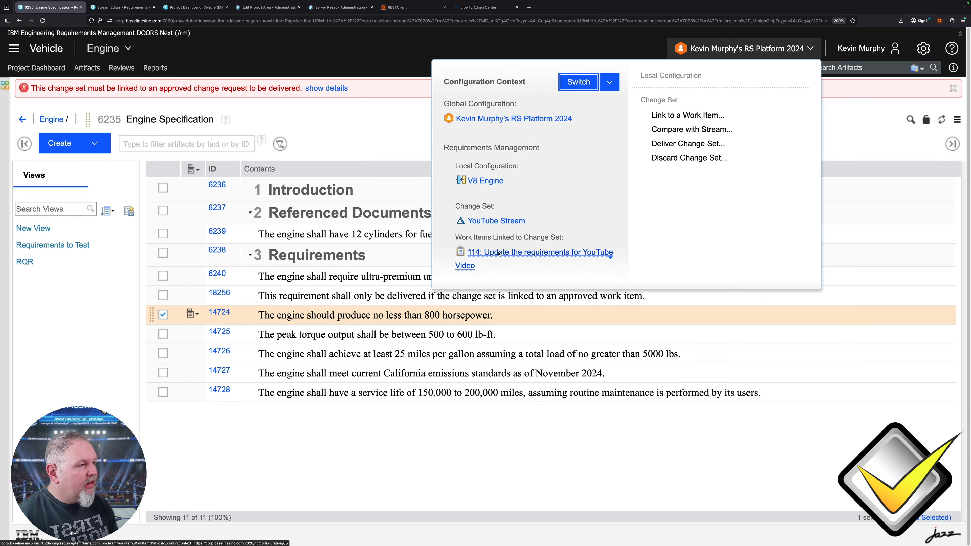
{"action": "left_click", "coordinate": [527, 252]}
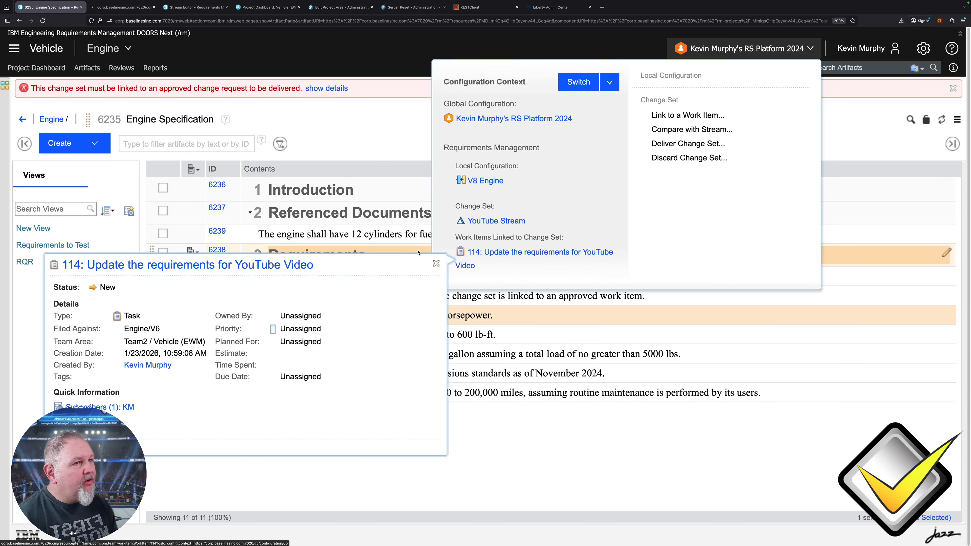
{"action": "left_click", "coordinate": [133, 11]}
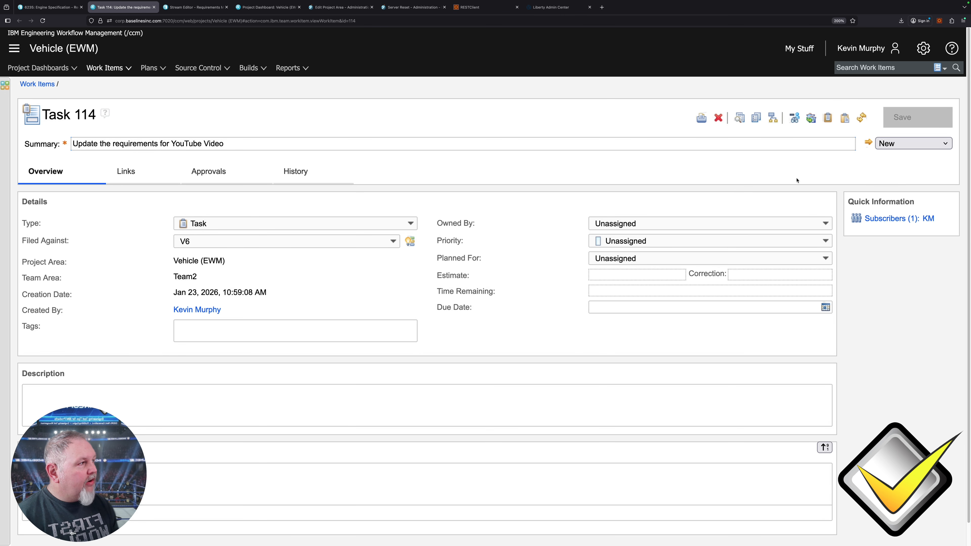
Move the task through Start Working and Approve Task, saving it after each state change
{"action": "left_click", "coordinate": [895, 143]}
{"action": "left_click", "coordinate": [908, 154]}
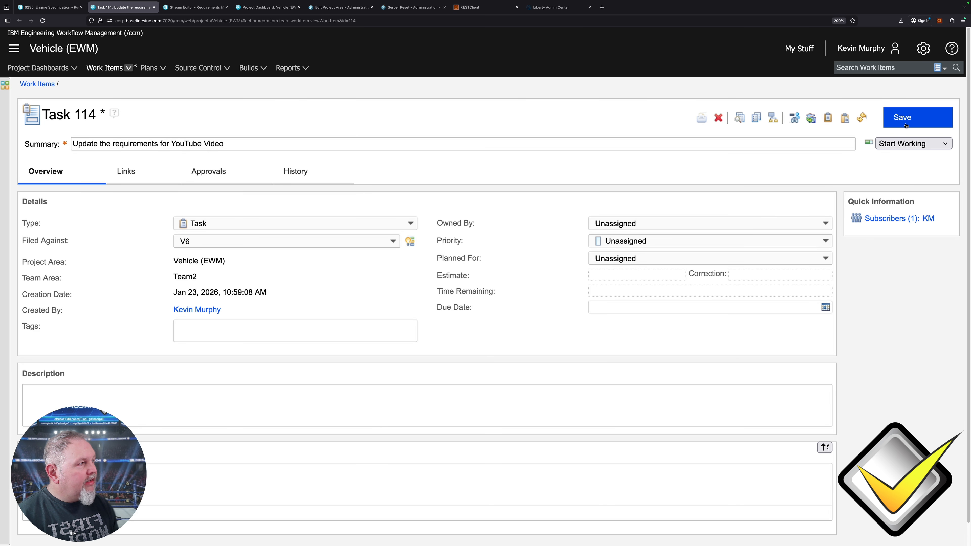
{"action": "left_click", "coordinate": [901, 123]}
{"action": "left_click", "coordinate": [902, 144]}
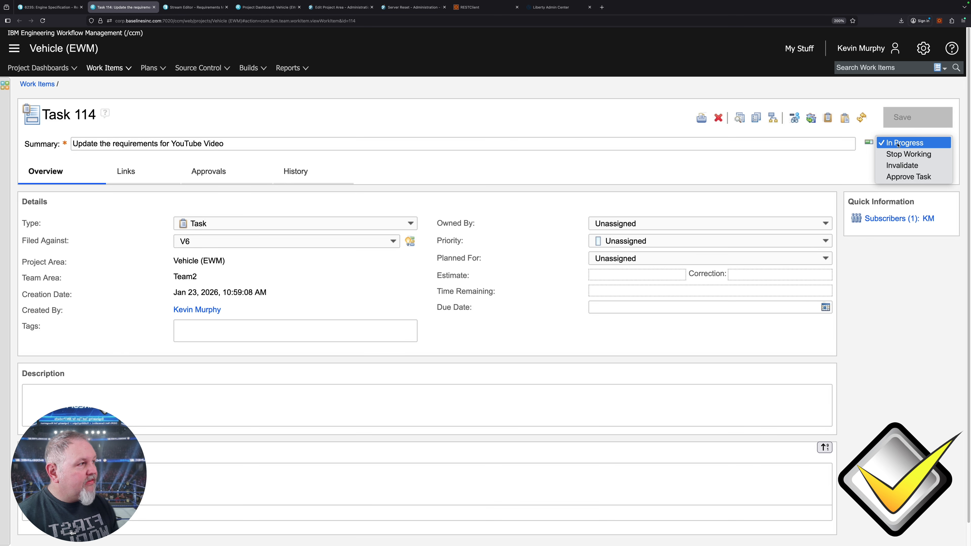
{"action": "left_click", "coordinate": [901, 177]}
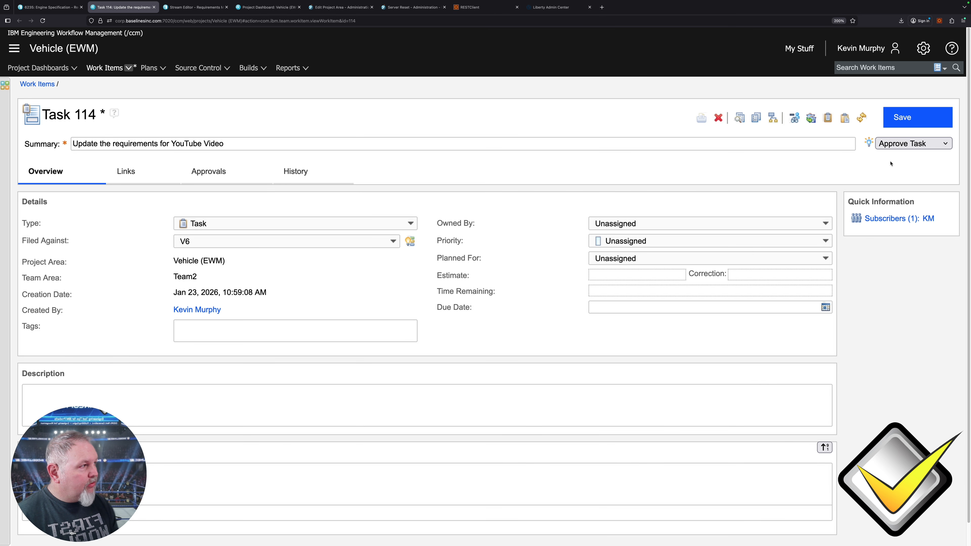
{"action": "left_click", "coordinate": [917, 118]}
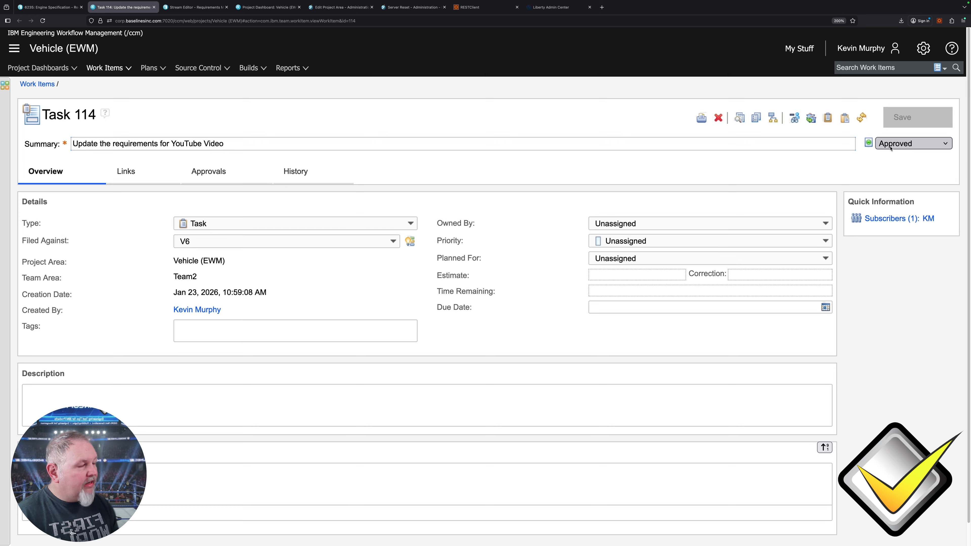
Switch to the Engine Specification in DOORS Next, dismiss the error and try to deliver the change set again
{"action": "left_click", "coordinate": [69, 7]}
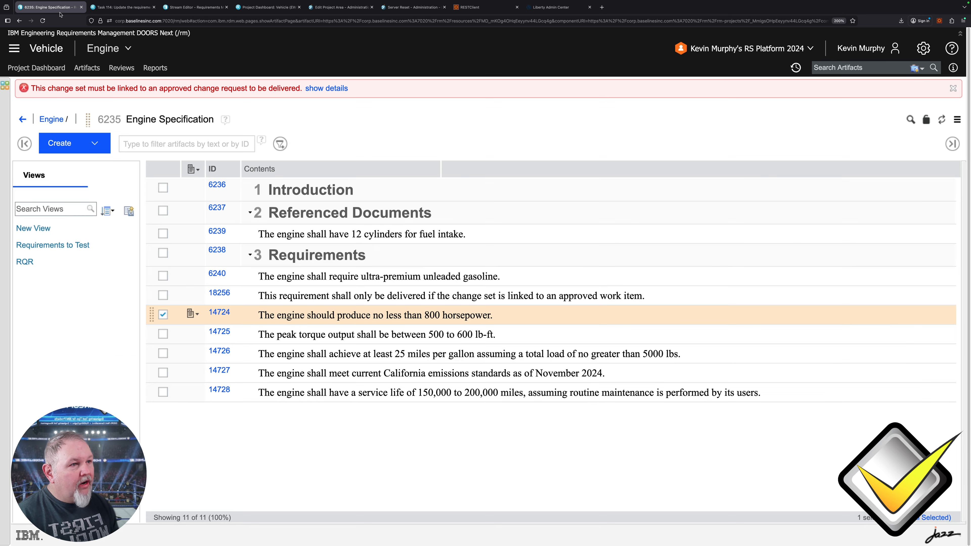
{"action": "left_click", "coordinate": [952, 88]}
{"action": "left_click", "coordinate": [745, 48]}
{"action": "left_click", "coordinate": [688, 144]}
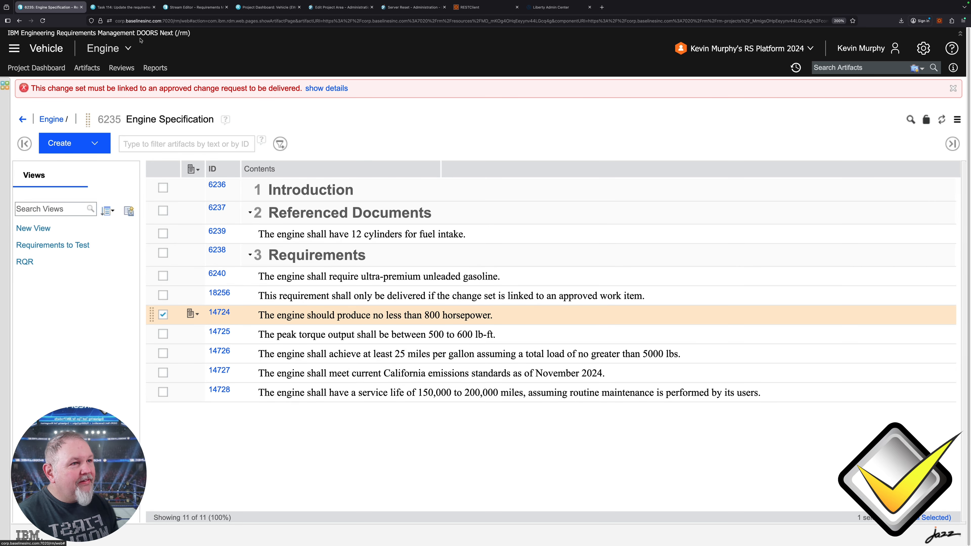
Back in the task, add an approval named "YouTube Approval" with the signed-in user as its approver
{"action": "left_click", "coordinate": [122, 7]}
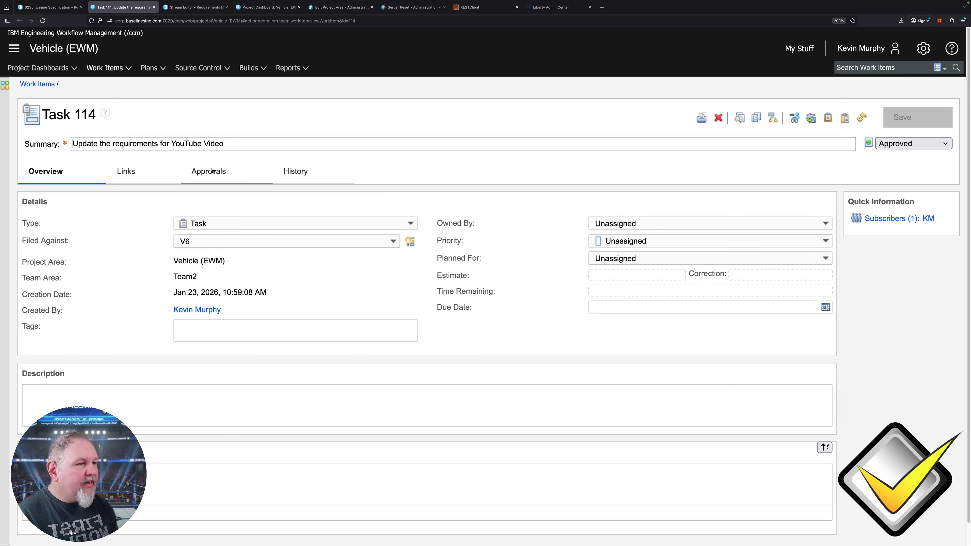
{"action": "left_click", "coordinate": [213, 171]}
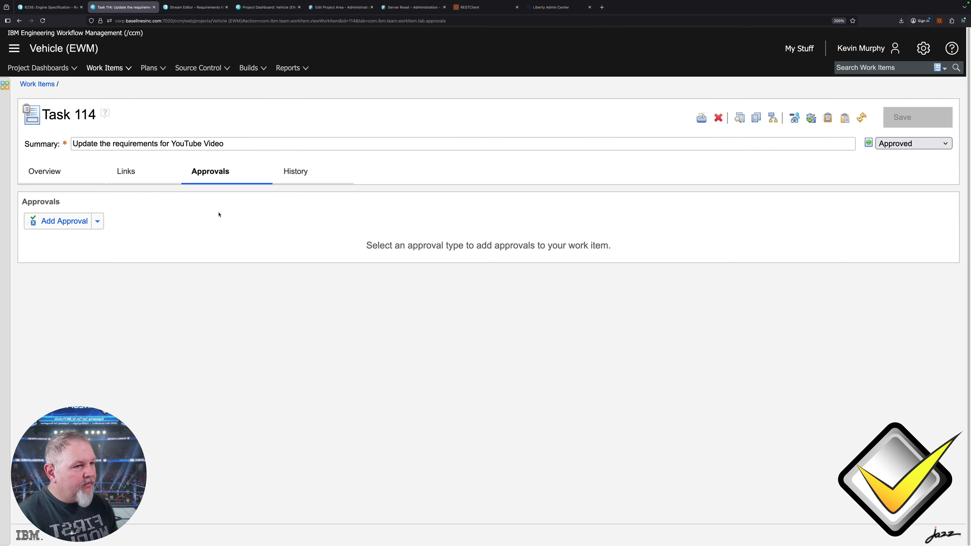
{"action": "left_click", "coordinate": [75, 221]}
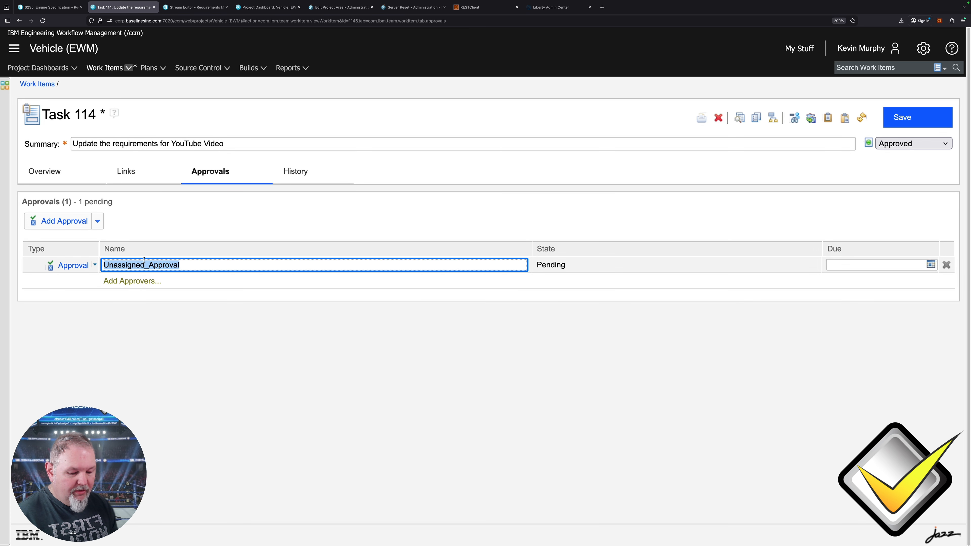
{"action": "type", "text": "YouTube Approval"}
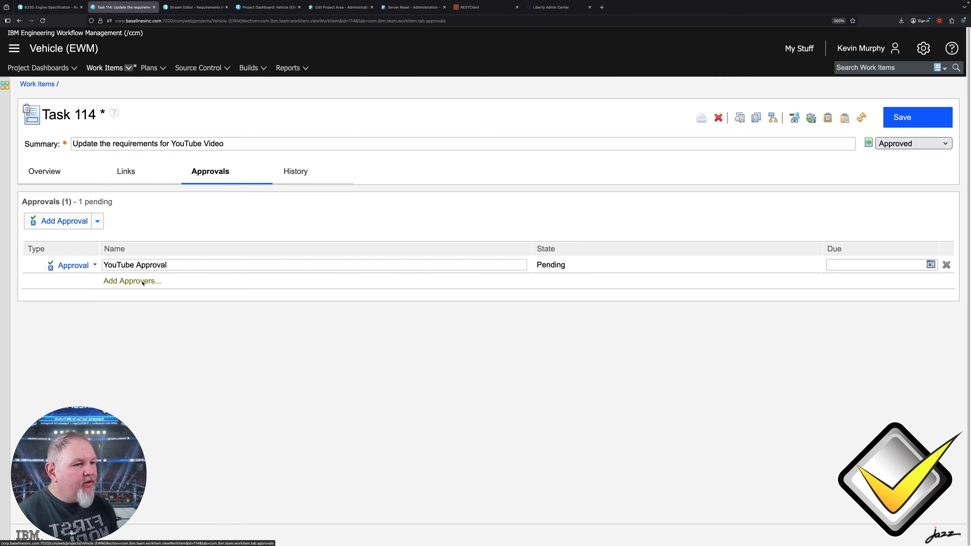
{"action": "left_click", "coordinate": [153, 281]}
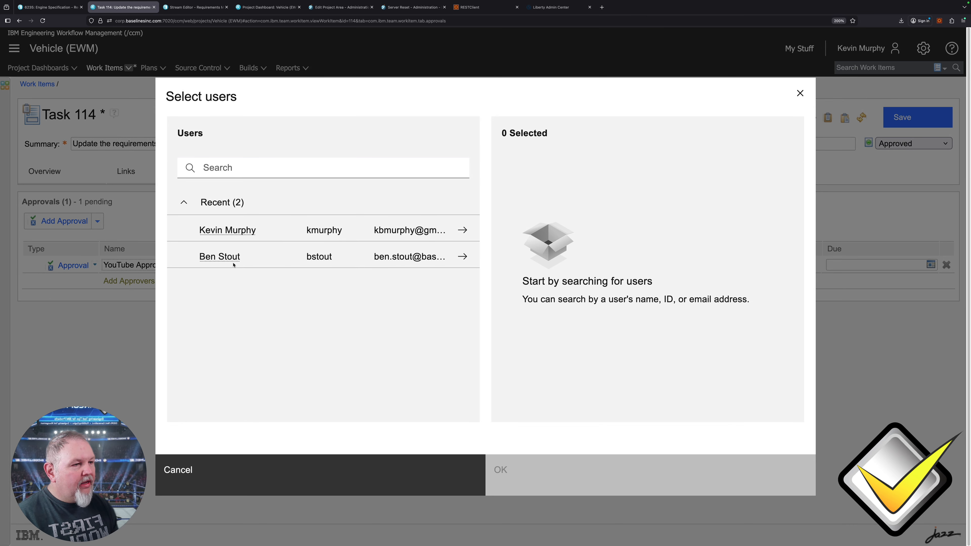
{"action": "left_click", "coordinate": [235, 231]}
{"action": "left_click", "coordinate": [557, 456]}
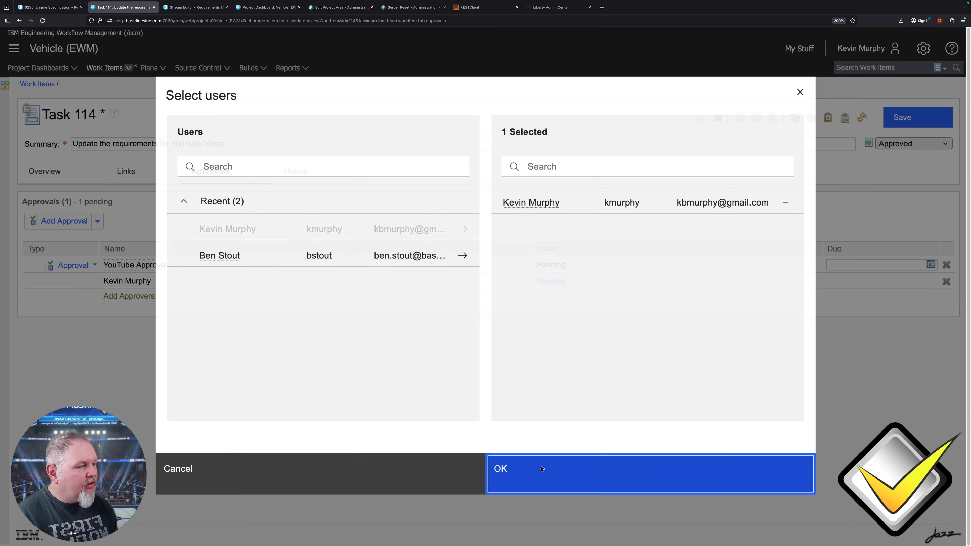
Set the approver's state to Approved, and discard the unsaved approval by reloading the task
{"action": "left_click", "coordinate": [570, 282]}
{"action": "left_click", "coordinate": [564, 294]}
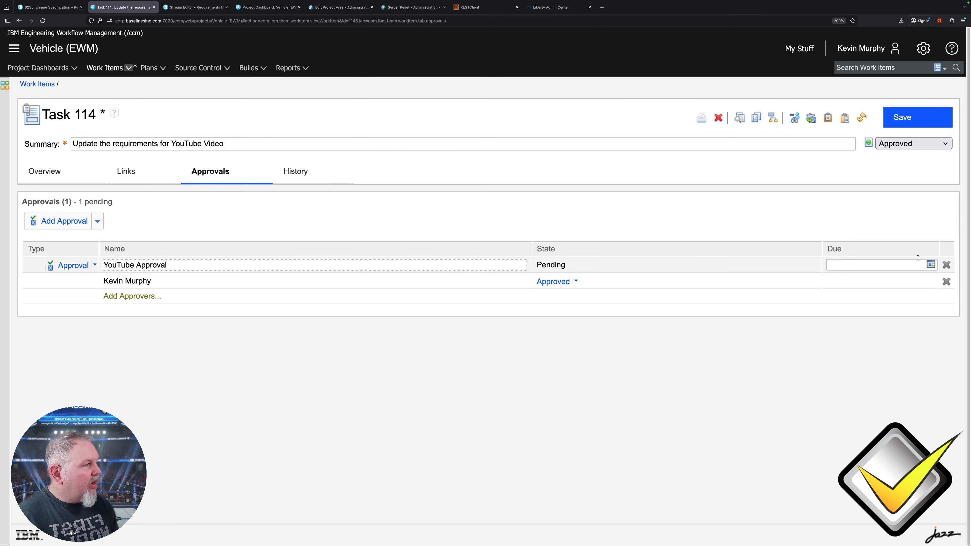
{"action": "left_click", "coordinate": [42, 20]}
{"action": "left_click", "coordinate": [522, 301]}
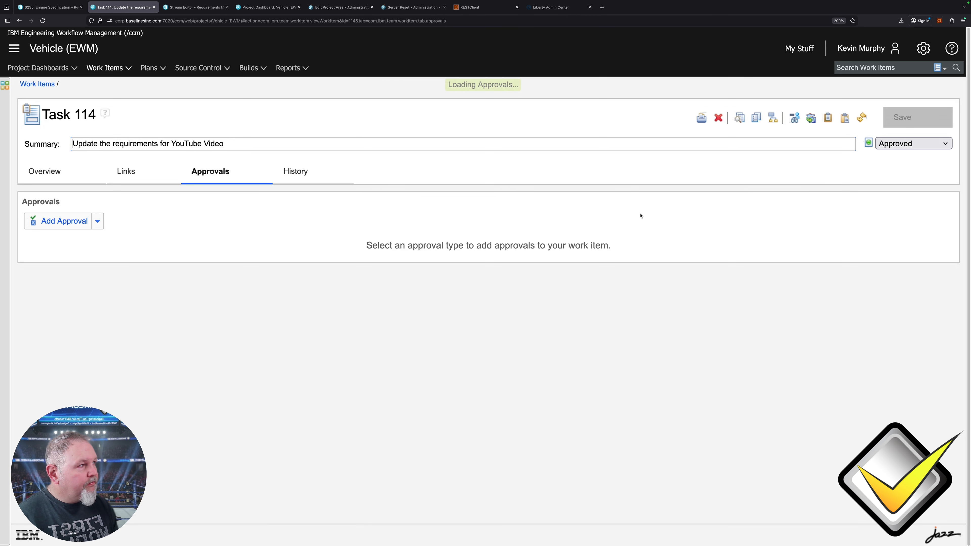
Return the task to In Progress by completing and reopening it, saving each state change
{"action": "left_click", "coordinate": [906, 143]}
{"action": "left_click", "coordinate": [894, 155]}
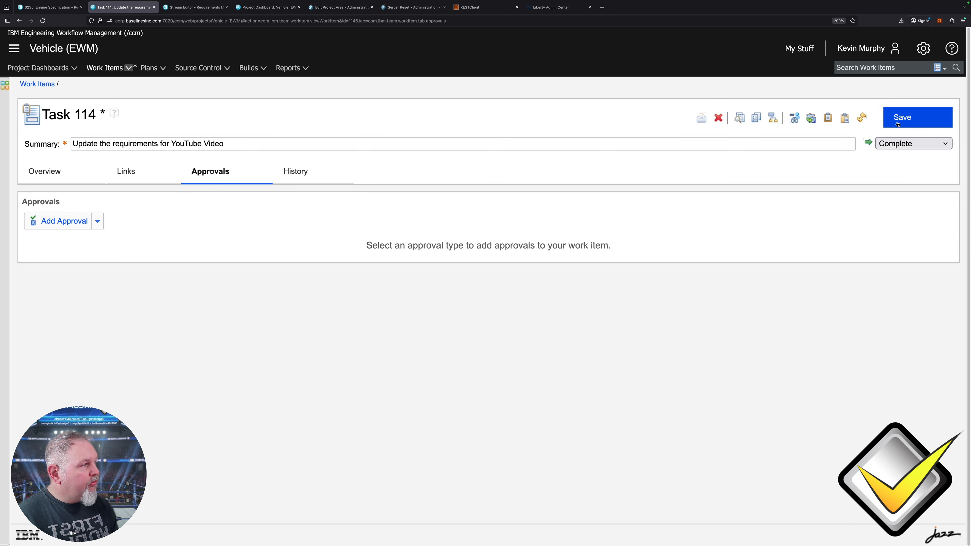
{"action": "key", "text": "ctrl+s"}
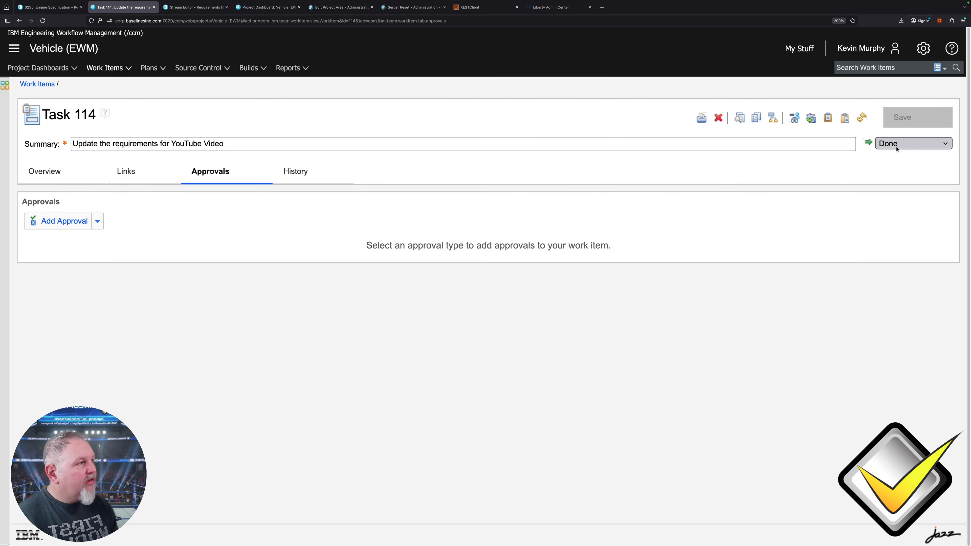
{"action": "left_click", "coordinate": [896, 148]}
{"action": "left_click", "coordinate": [909, 125]}
{"action": "left_click", "coordinate": [908, 125]}
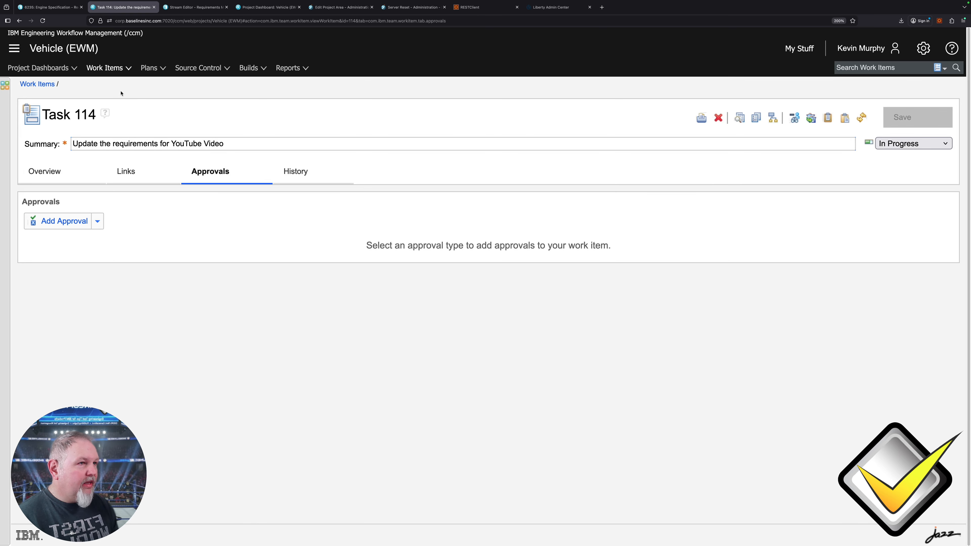
In the Vehicle (EWM) project area administration, add the Auto-add Approval For State precondition to Save Work Item and move it to first place
{"action": "left_click", "coordinate": [339, 7]}
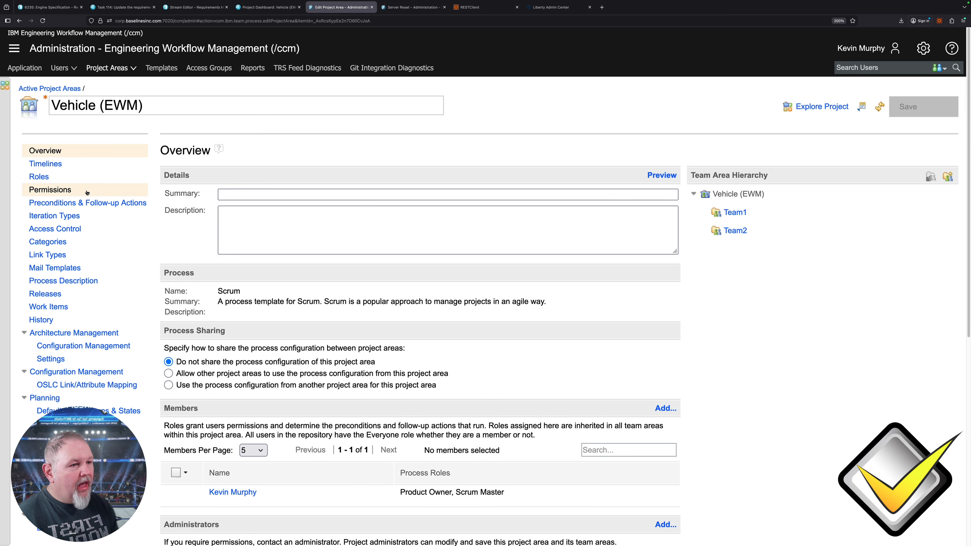
{"action": "left_click", "coordinate": [89, 201]}
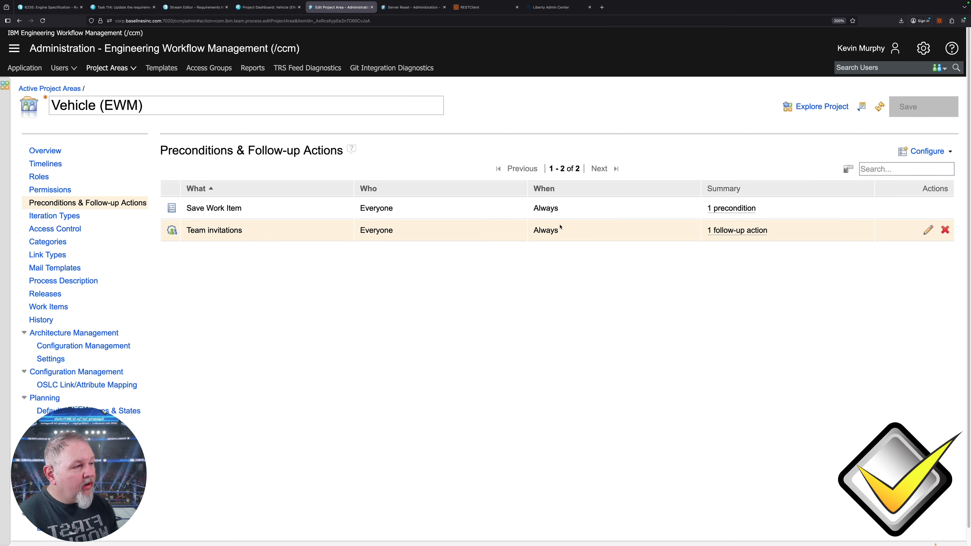
{"action": "left_click", "coordinate": [928, 208]}
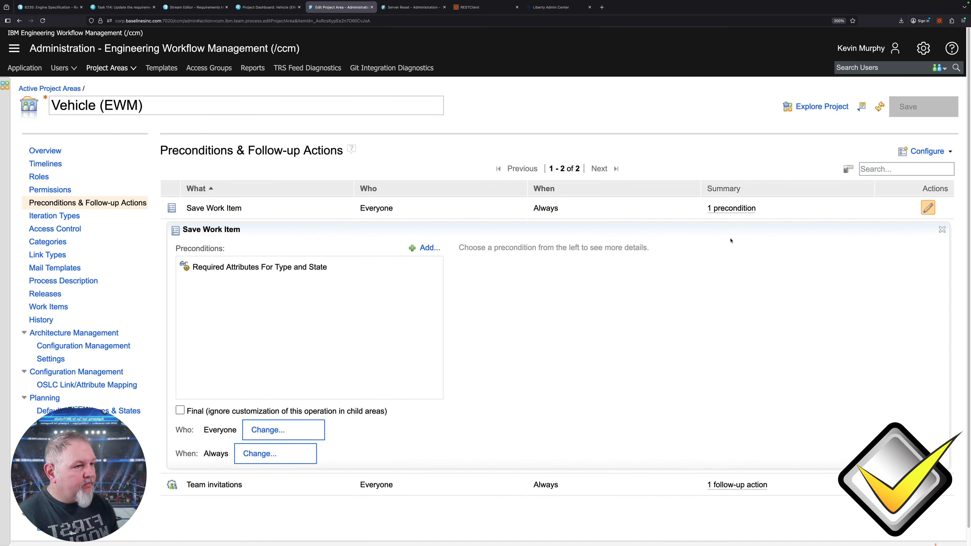
{"action": "left_click", "coordinate": [426, 248]}
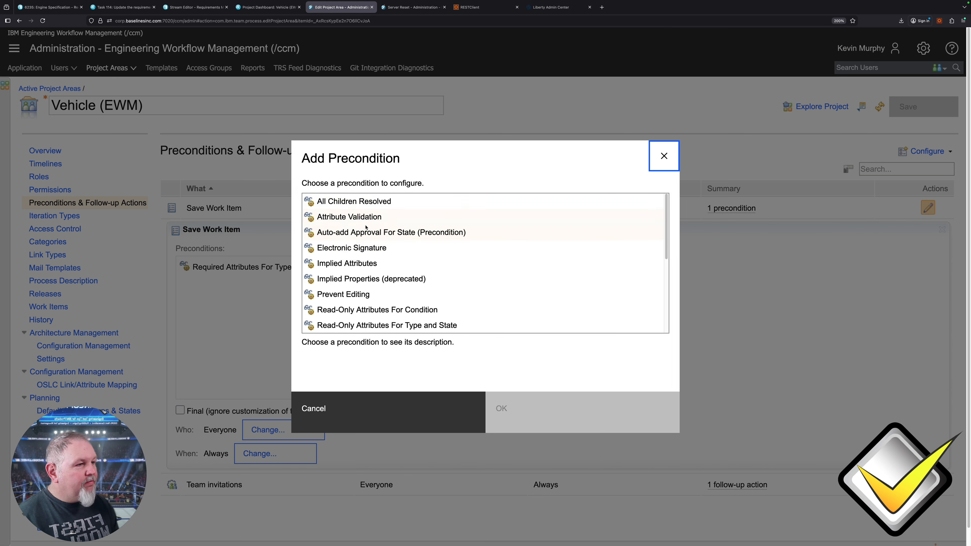
{"action": "left_click", "coordinate": [344, 233]}
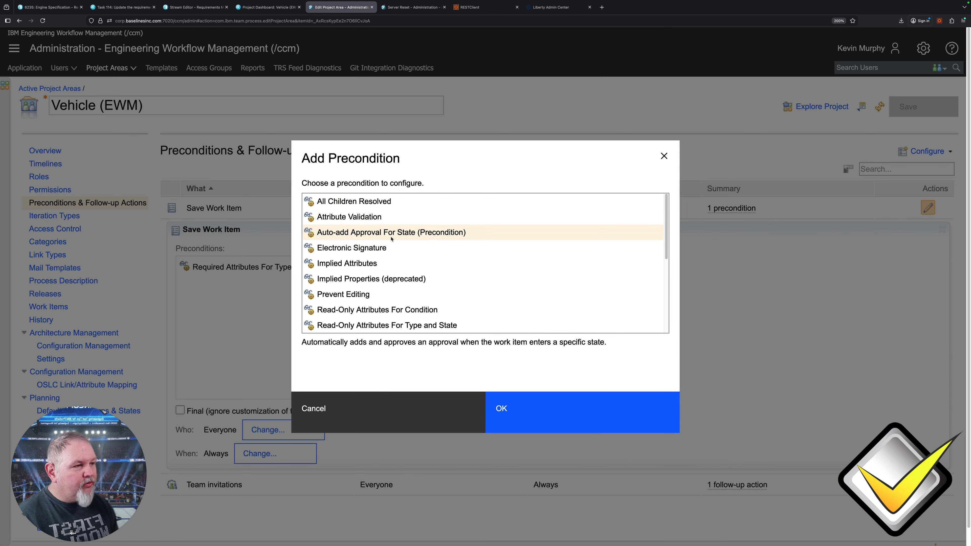
{"action": "left_click", "coordinate": [500, 408]}
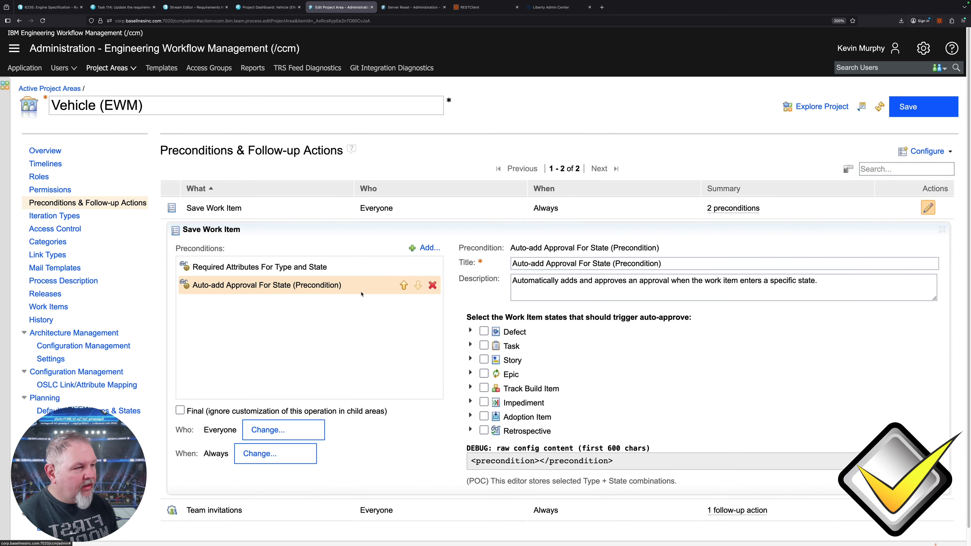
{"action": "left_click", "coordinate": [403, 285]}
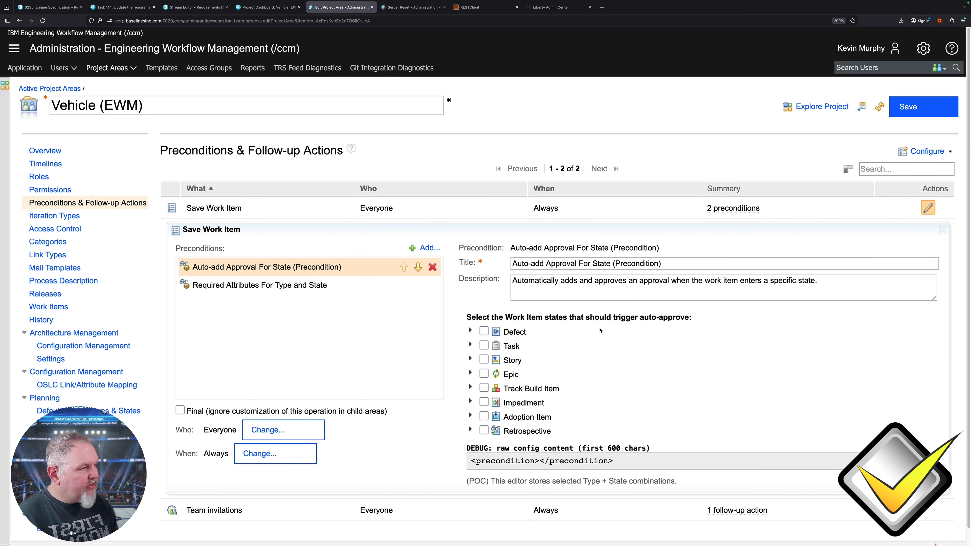
Make the Approved state of the Task type trigger auto-approval, and save the project area
{"action": "left_click", "coordinate": [470, 345]}
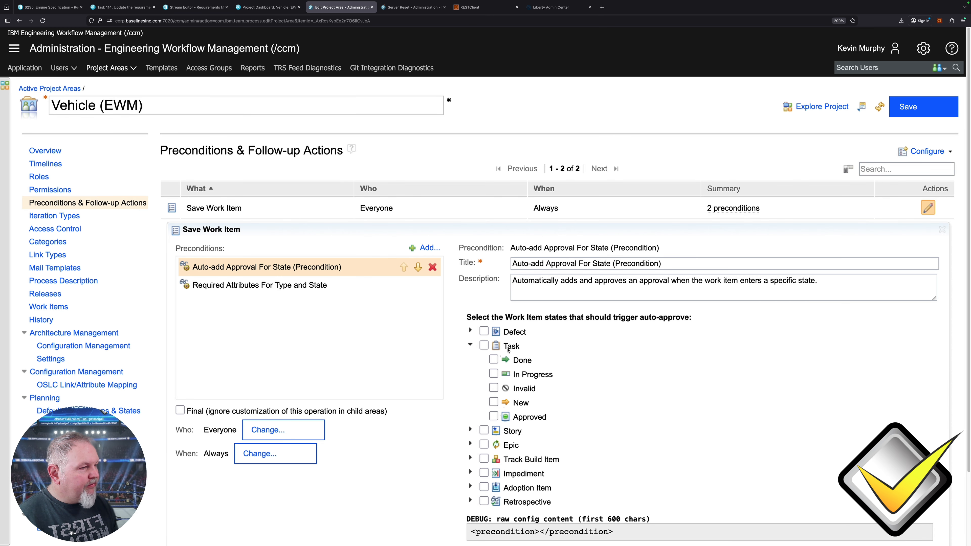
{"action": "left_click", "coordinate": [493, 417]}
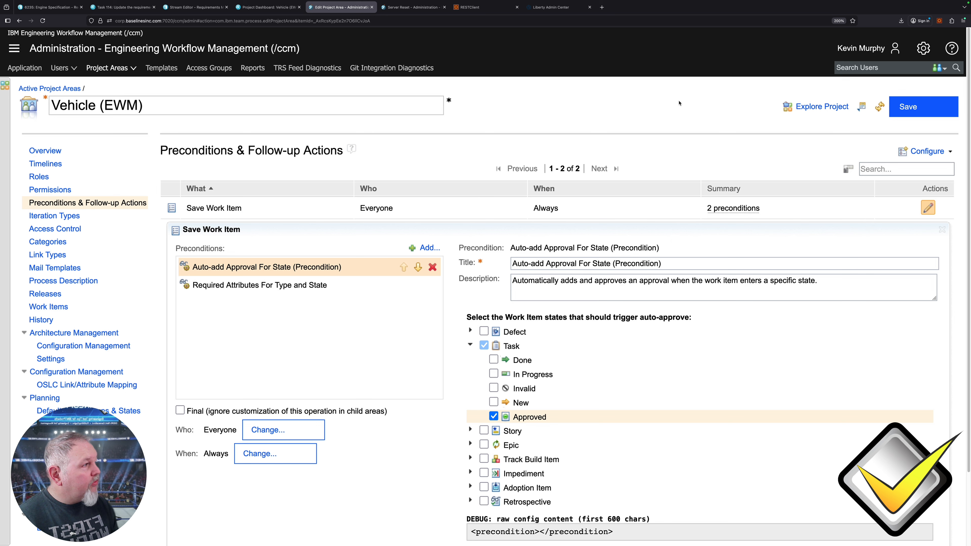
{"action": "left_click", "coordinate": [908, 107]}
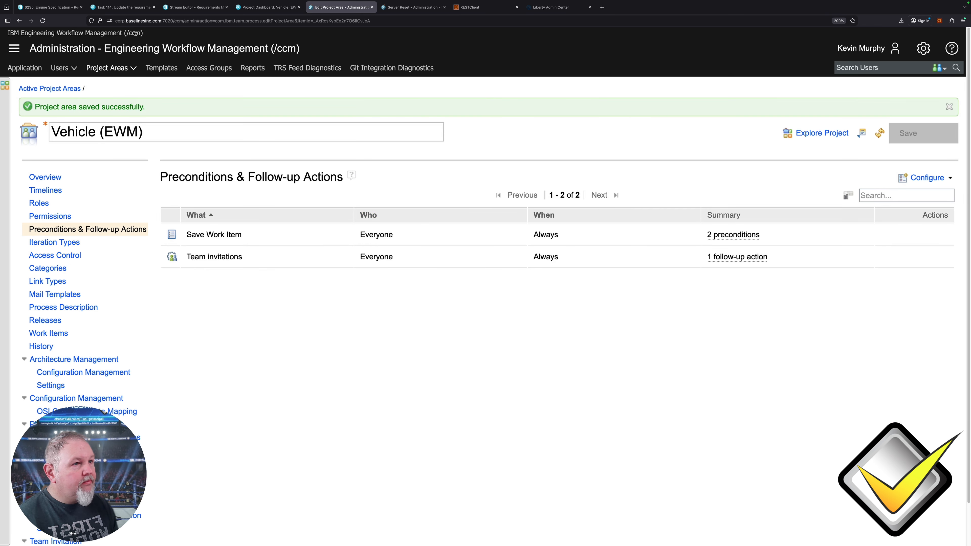
Return to the task, reload it, set its state to Approve Task and save it
{"action": "left_click", "coordinate": [122, 7]}
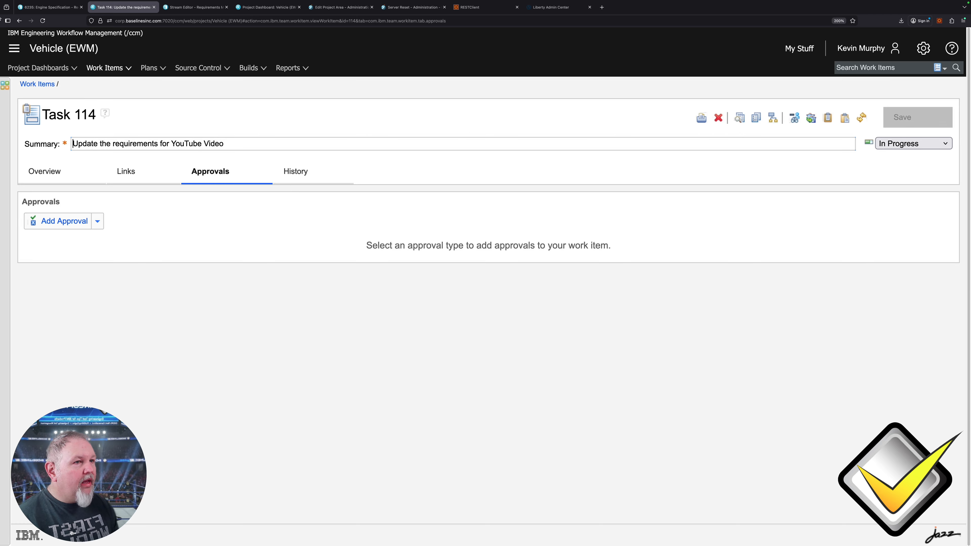
{"action": "left_click", "coordinate": [42, 21]}
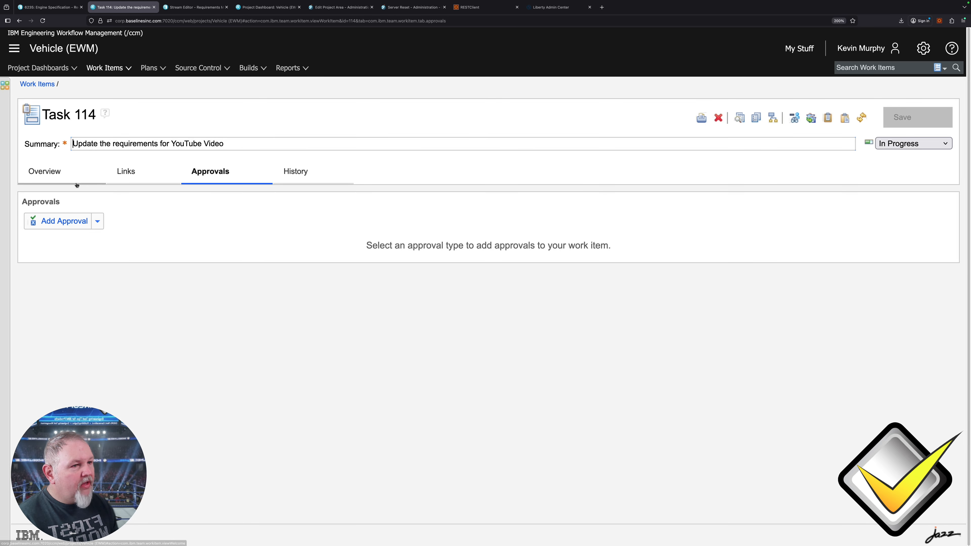
{"action": "left_click", "coordinate": [890, 147]}
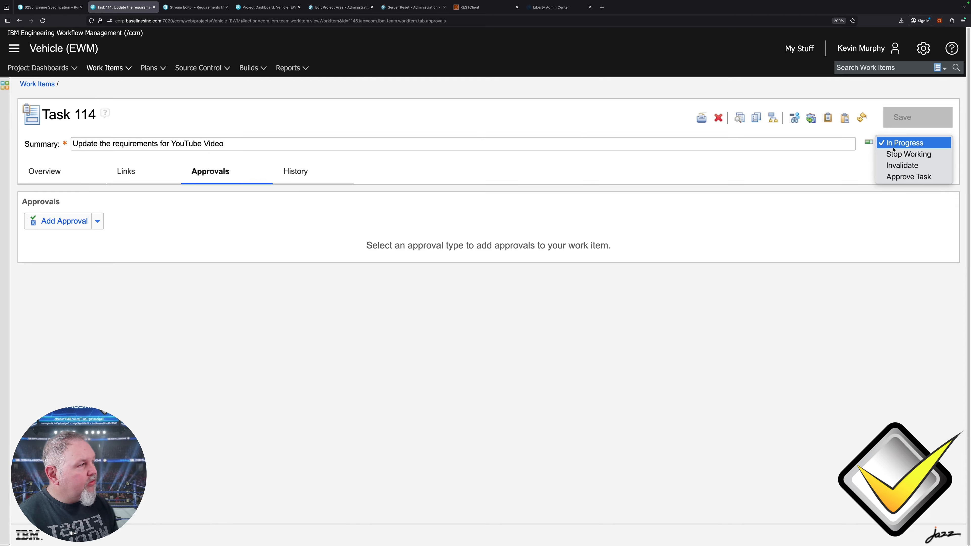
{"action": "left_click", "coordinate": [894, 177]}
{"action": "left_click", "coordinate": [917, 117]}
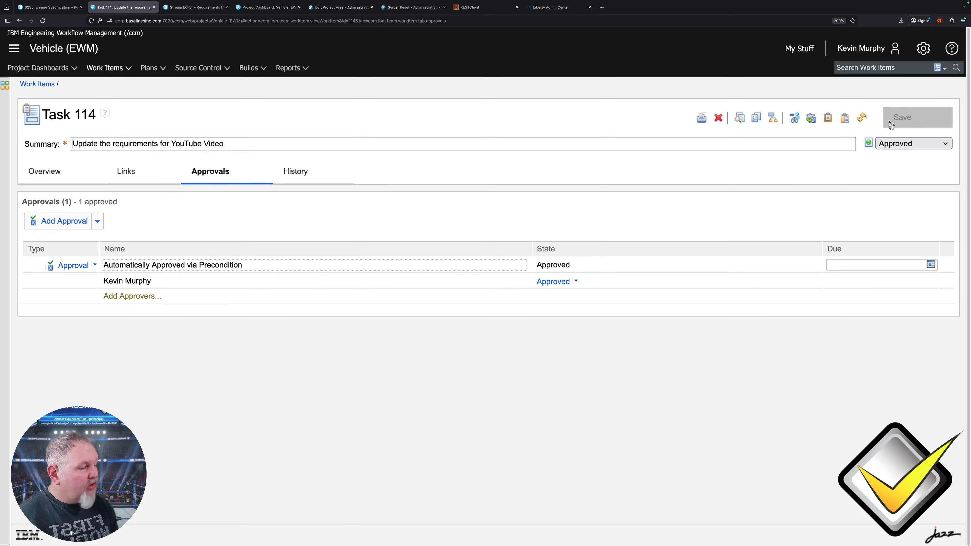
In the Engine Specification module, deliver the YouTube Stream change set to V8 Engine using the Express delivery option
{"action": "left_click", "coordinate": [58, 7]}
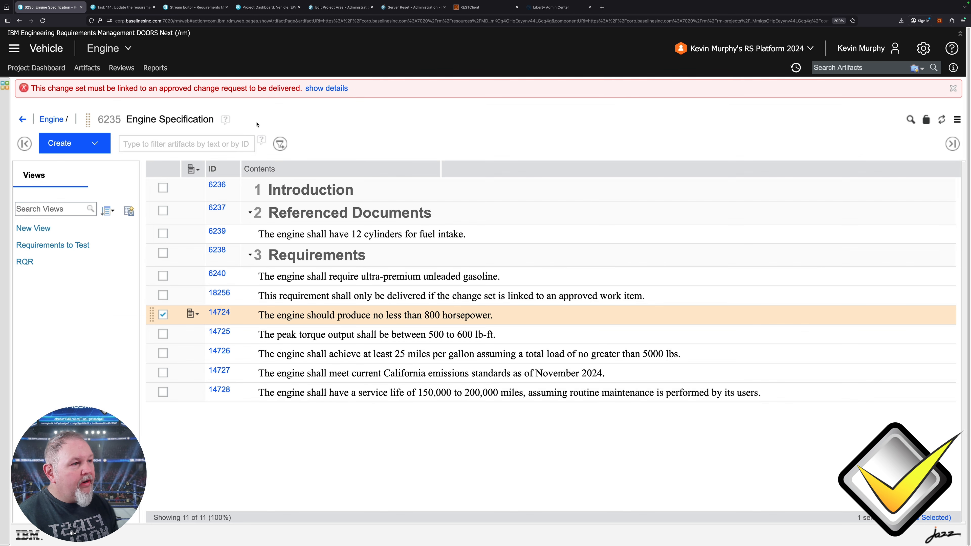
{"action": "left_click", "coordinate": [953, 88]}
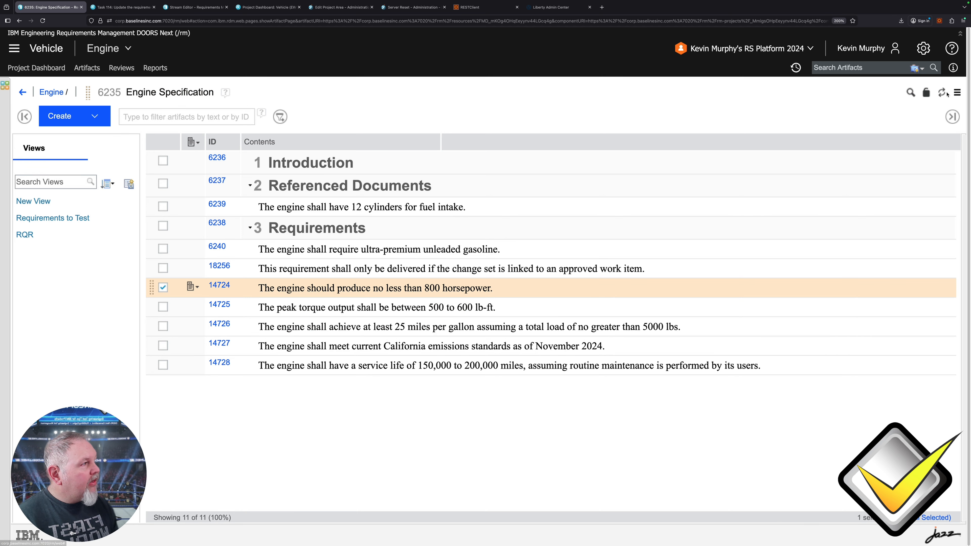
{"action": "left_click", "coordinate": [731, 49]}
{"action": "left_click", "coordinate": [726, 143]}
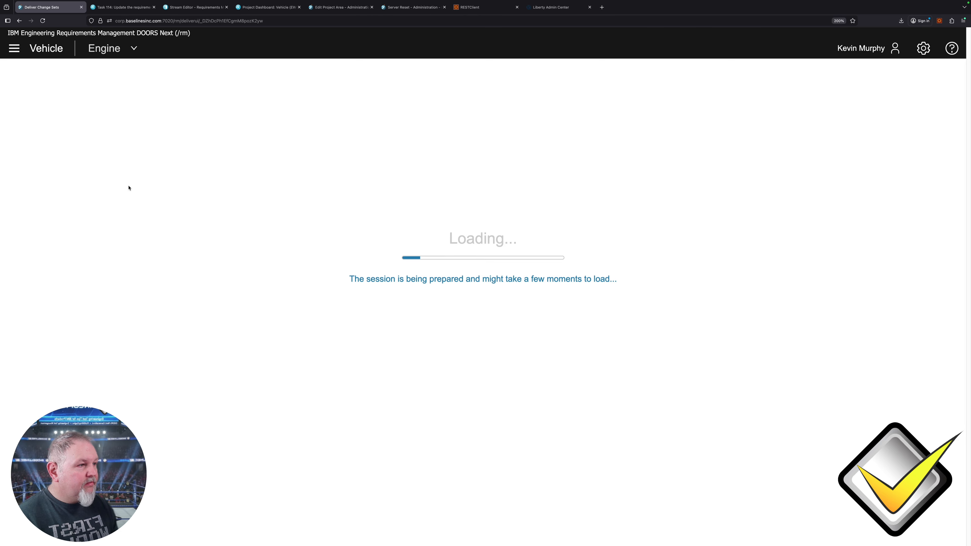
{"action": "left_click", "coordinate": [15, 205]}
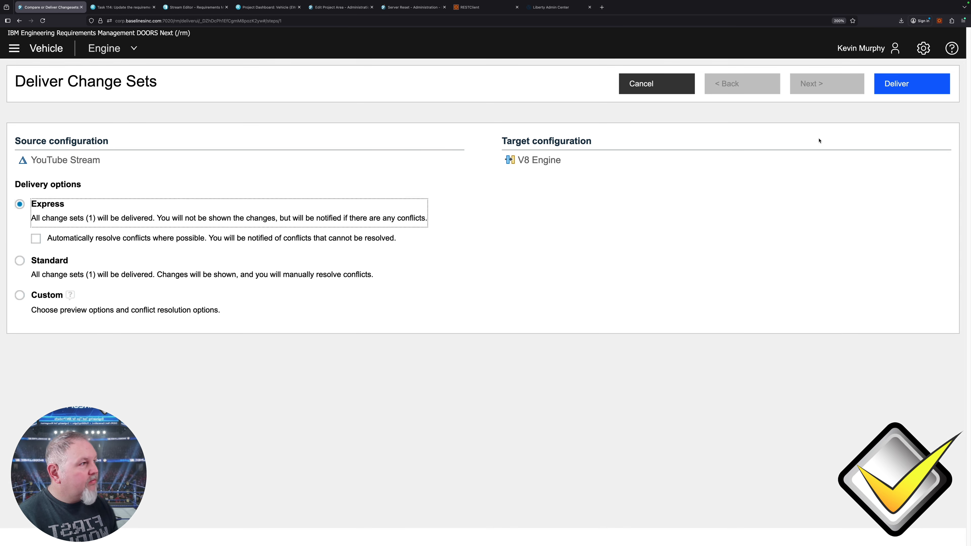
{"action": "left_click", "coordinate": [890, 84]}
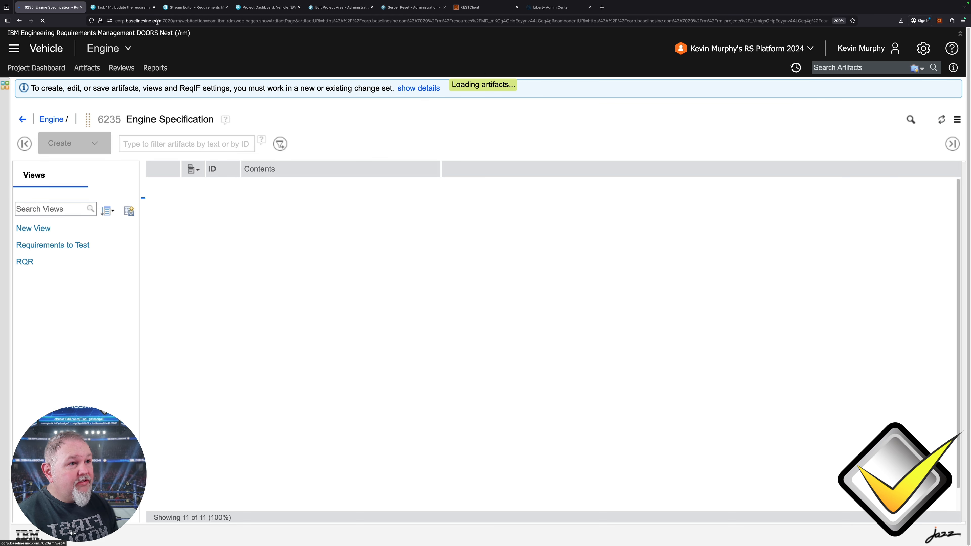
Return to Task 114 and refresh it to check the delivery status of its linked YouTube Stream change set
{"action": "left_click", "coordinate": [134, 15]}
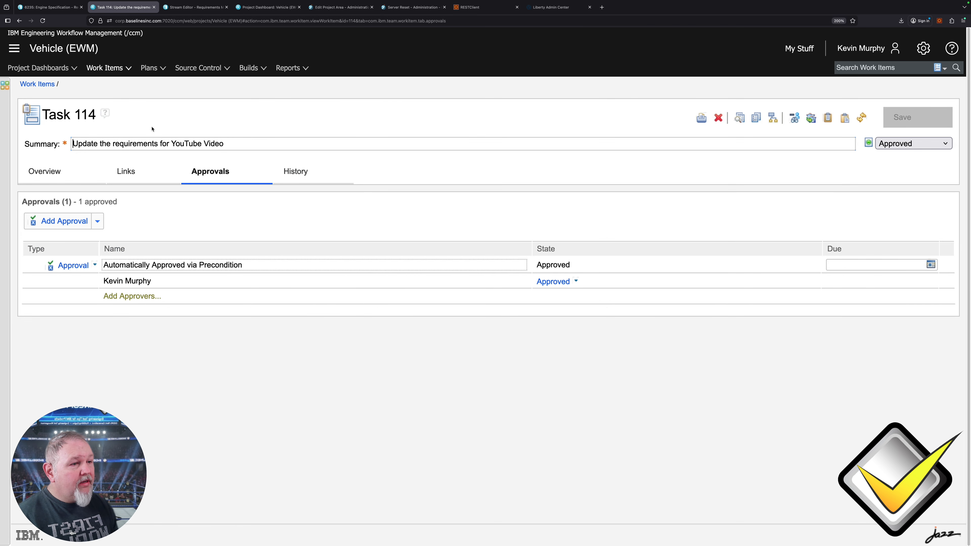
{"action": "left_click", "coordinate": [152, 169]}
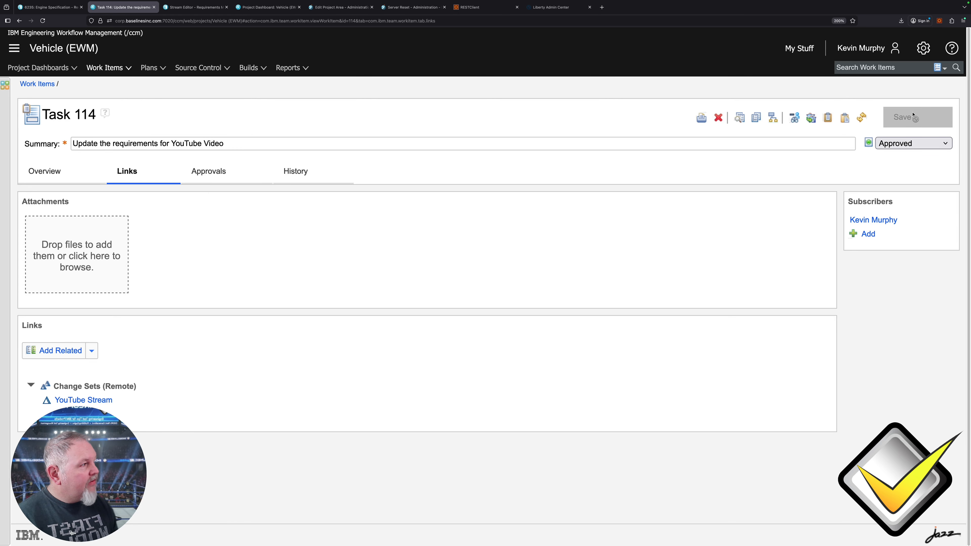
{"action": "left_click", "coordinate": [860, 118]}
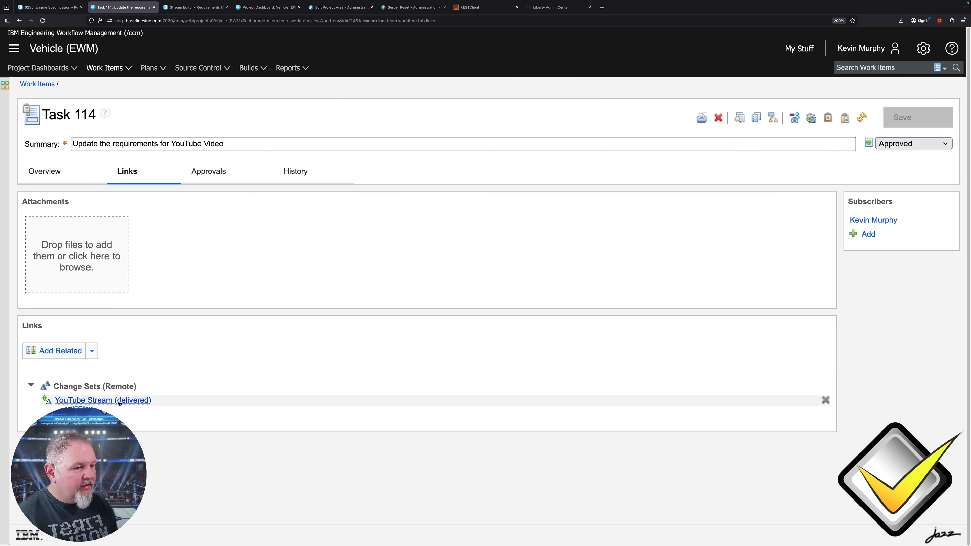
{"action": "left_click", "coordinate": [270, 209]}
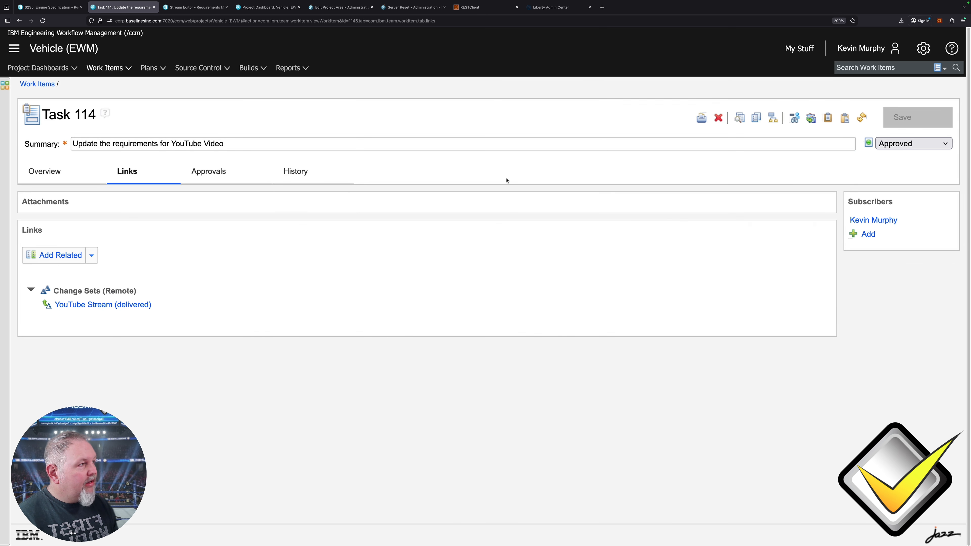
Bring Task 114 back into progress by completing and reopening it, saving each state change
{"action": "left_click", "coordinate": [880, 143]}
{"action": "left_click", "coordinate": [890, 154]}
{"action": "key", "text": "ctrl+s"}
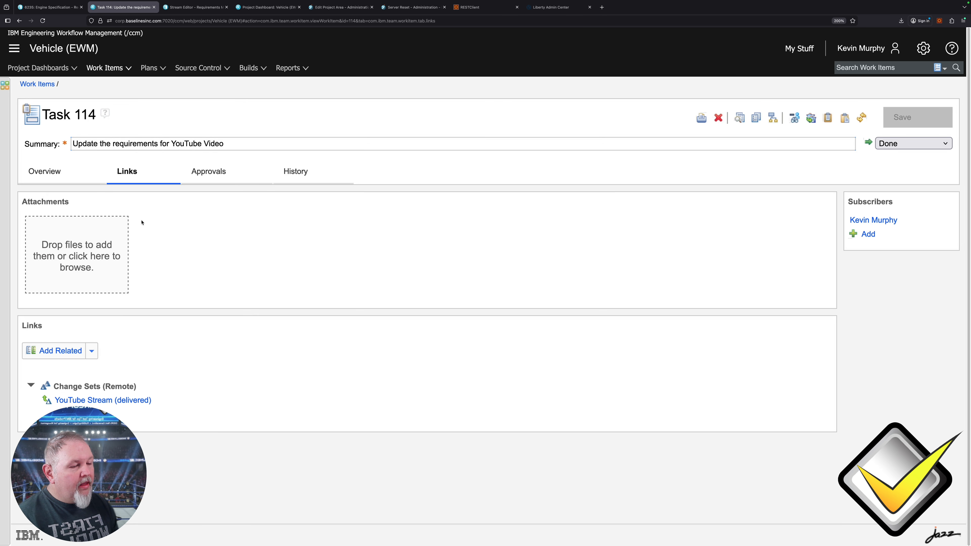
{"action": "left_click", "coordinate": [913, 143]}
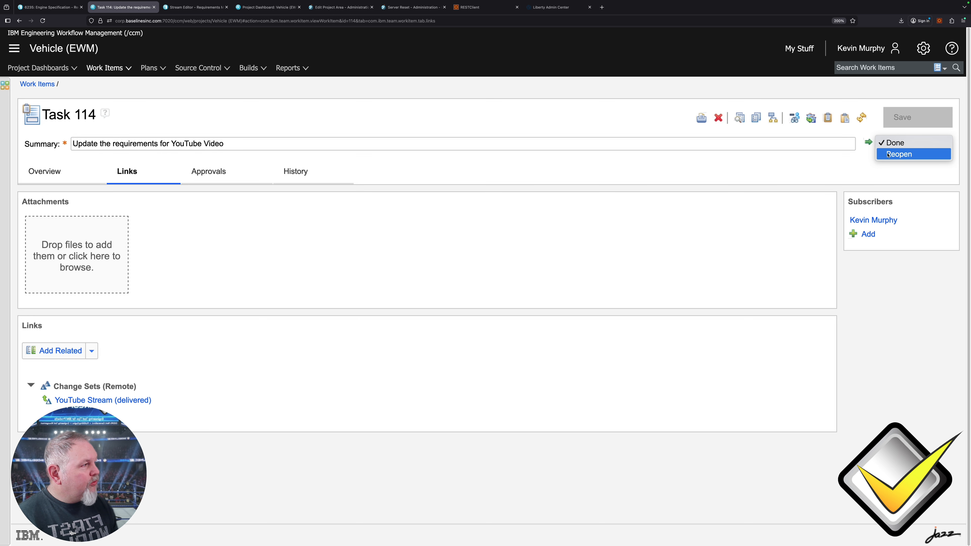
{"action": "left_click", "coordinate": [895, 154]}
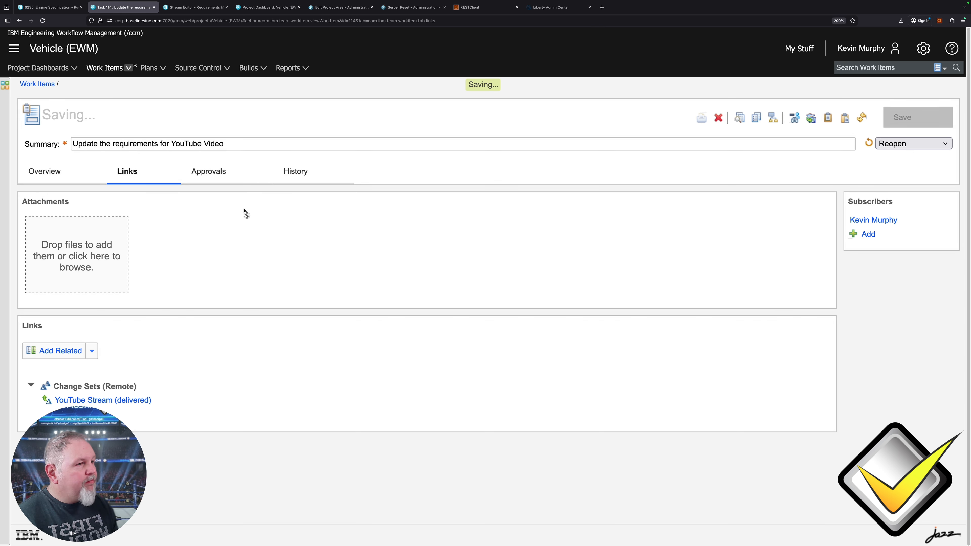
Set the task's state to Approve Task and save it, and try to delete its automatic approval with another save
{"action": "left_click", "coordinate": [216, 177]}
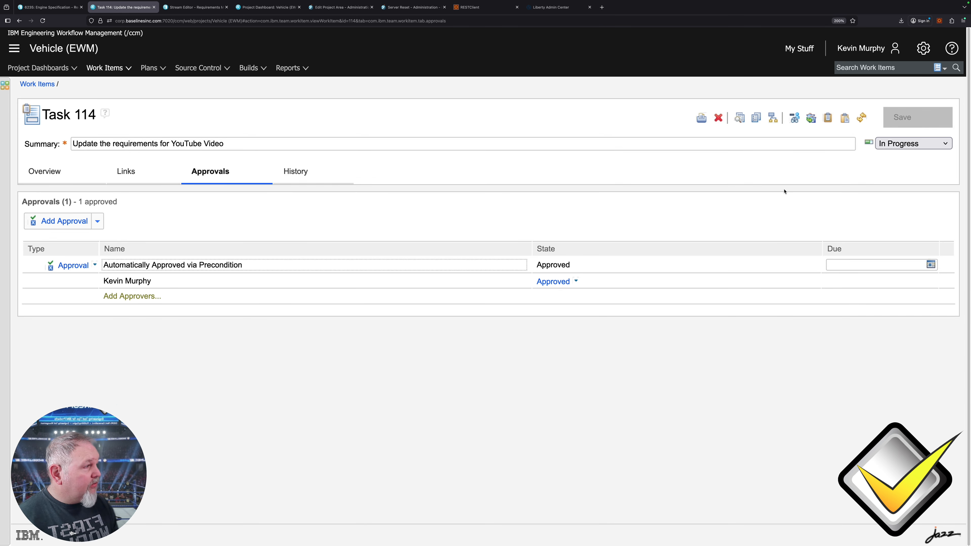
{"action": "left_click", "coordinate": [908, 149]}
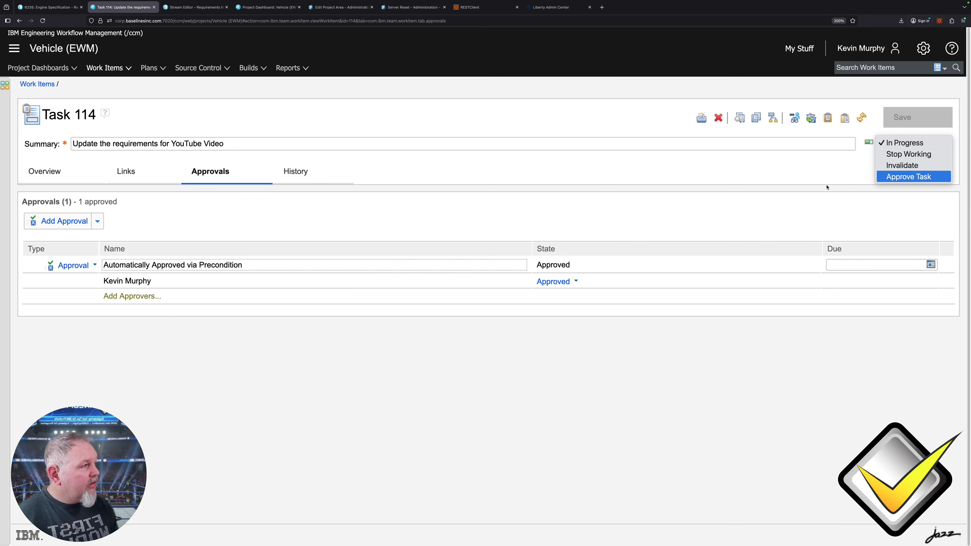
{"action": "left_click", "coordinate": [896, 178]}
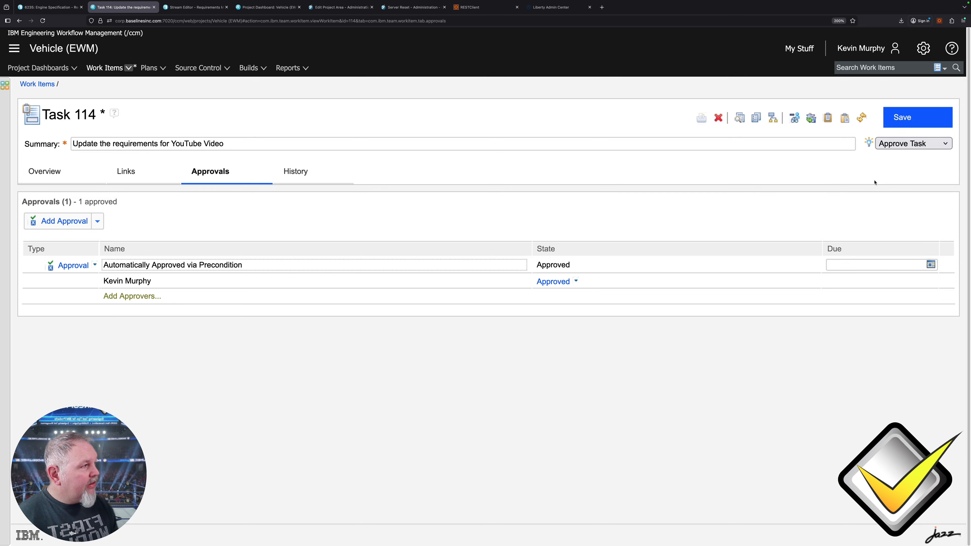
{"action": "left_click", "coordinate": [898, 123]}
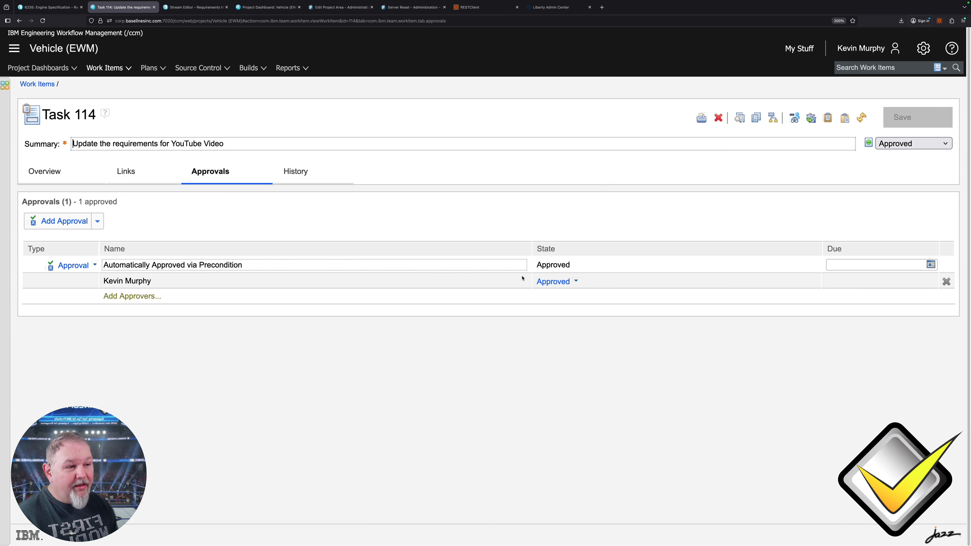
{"action": "left_click", "coordinate": [945, 264]}
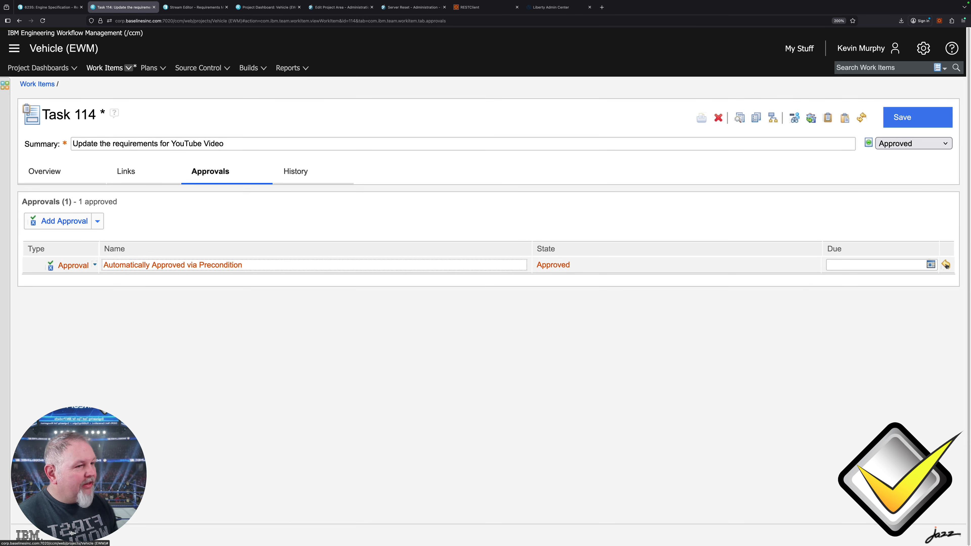
{"action": "left_click", "coordinate": [936, 120]}
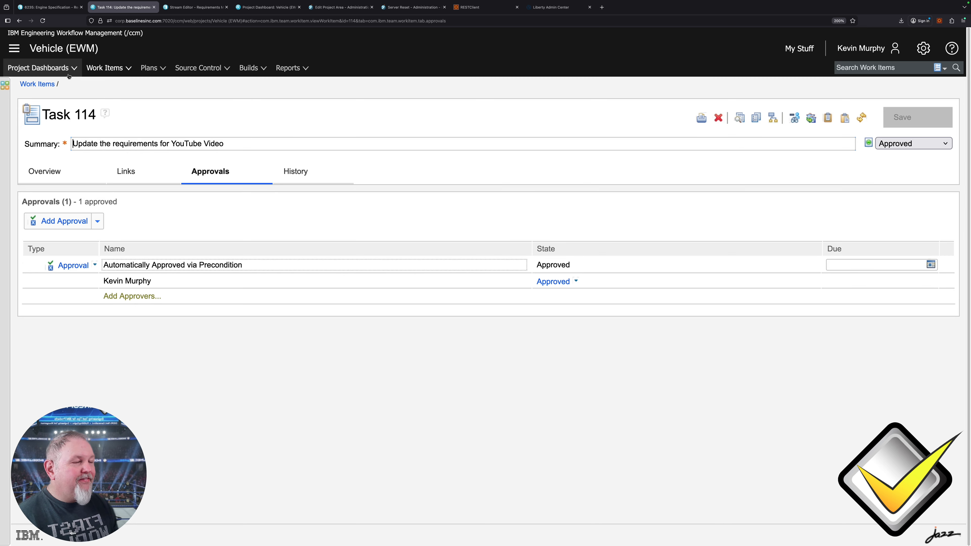
Create a work item of type Task with the summary "Set this task to approved via Rest API" and save it
{"action": "left_click", "coordinate": [37, 84]}
{"action": "left_click", "coordinate": [104, 68]}
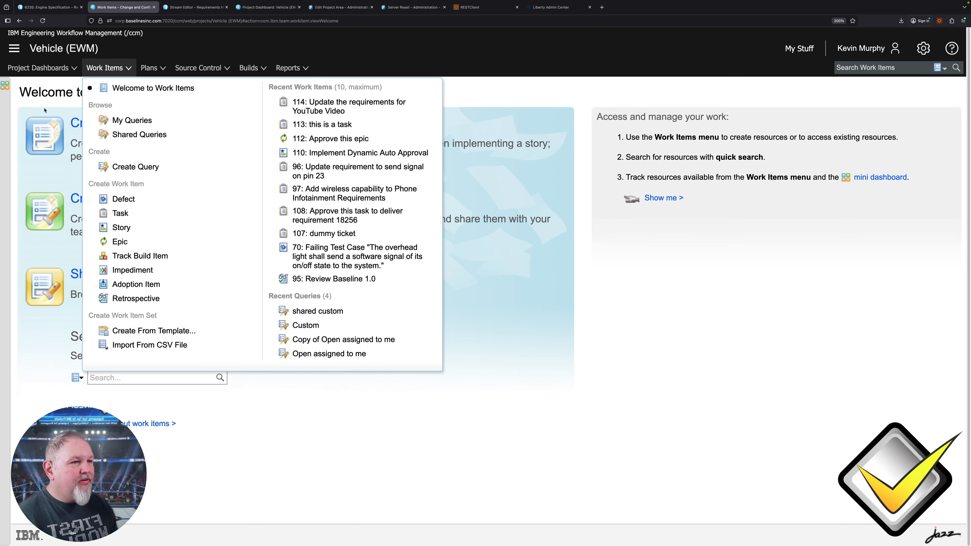
{"action": "left_click", "coordinate": [118, 197]}
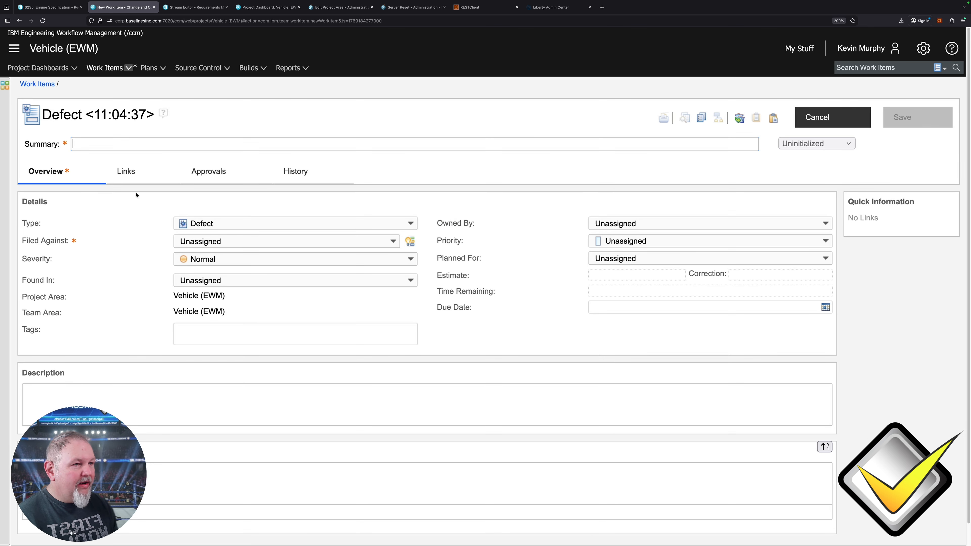
{"action": "left_click", "coordinate": [238, 223]}
{"action": "left_click", "coordinate": [231, 272]}
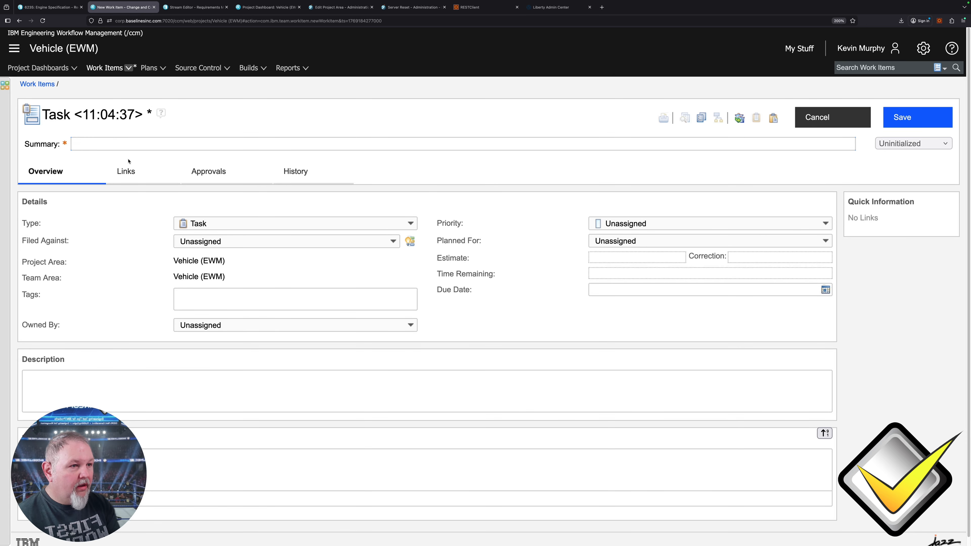
{"action": "type", "text": "A"}
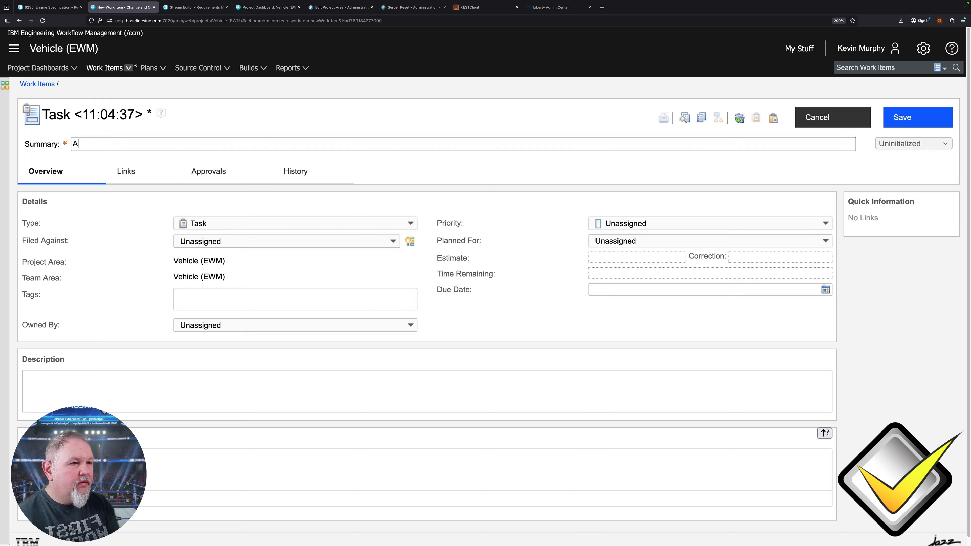
{"action": "key", "text": "BackSpace"}
{"action": "type", "text": "Set this tas"}
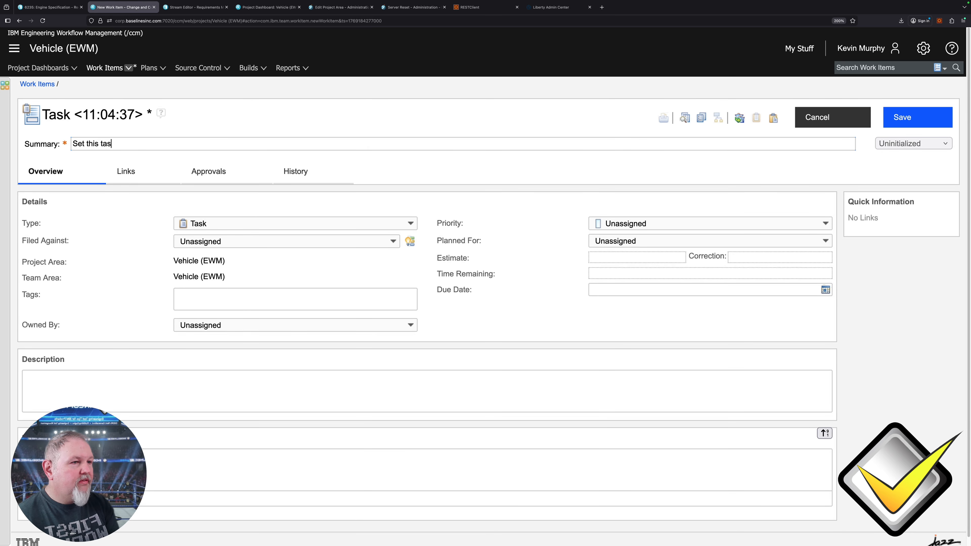
{"action": "type", "text": "k to approved via Rest API"}
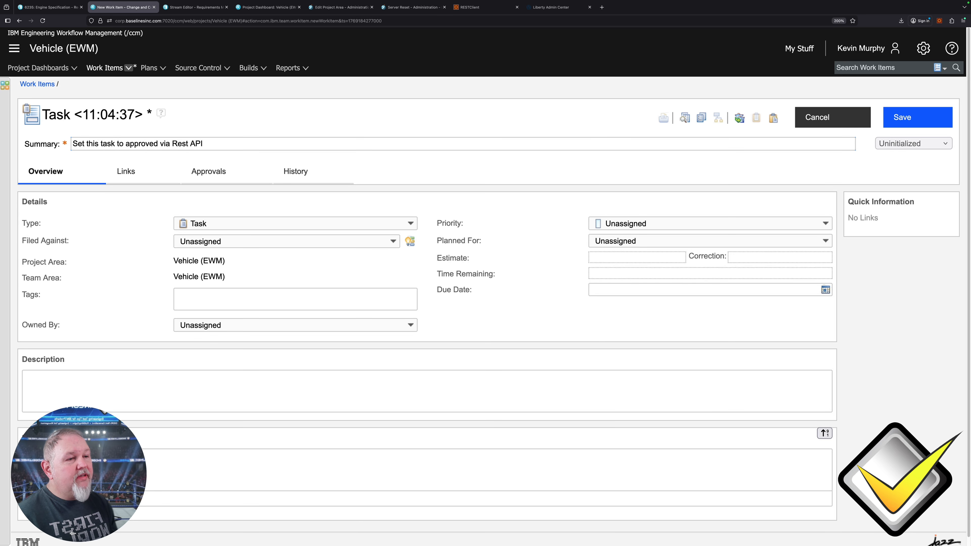
{"action": "left_click", "coordinate": [897, 121]}
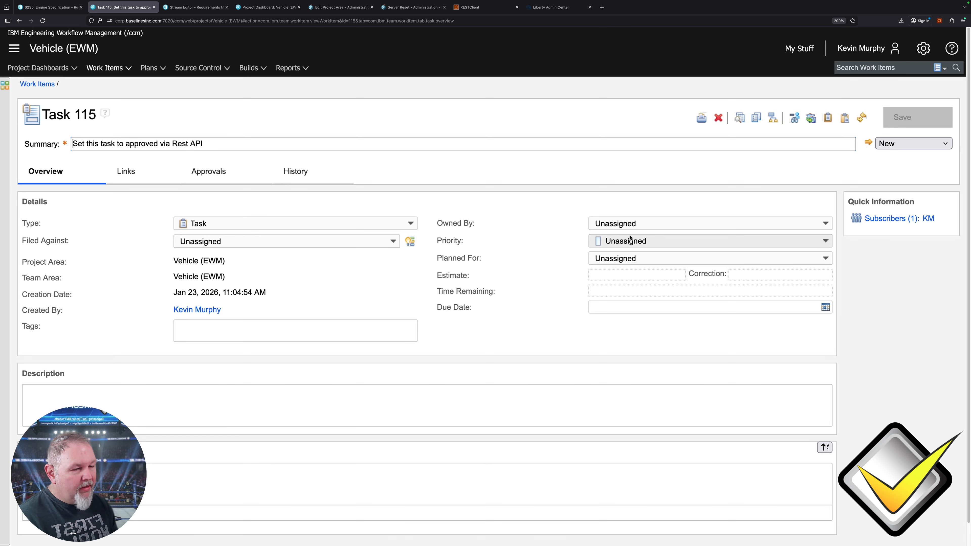
Set the new task's state to Start Working, save it, and show its approvals
{"action": "left_click", "coordinate": [908, 144]}
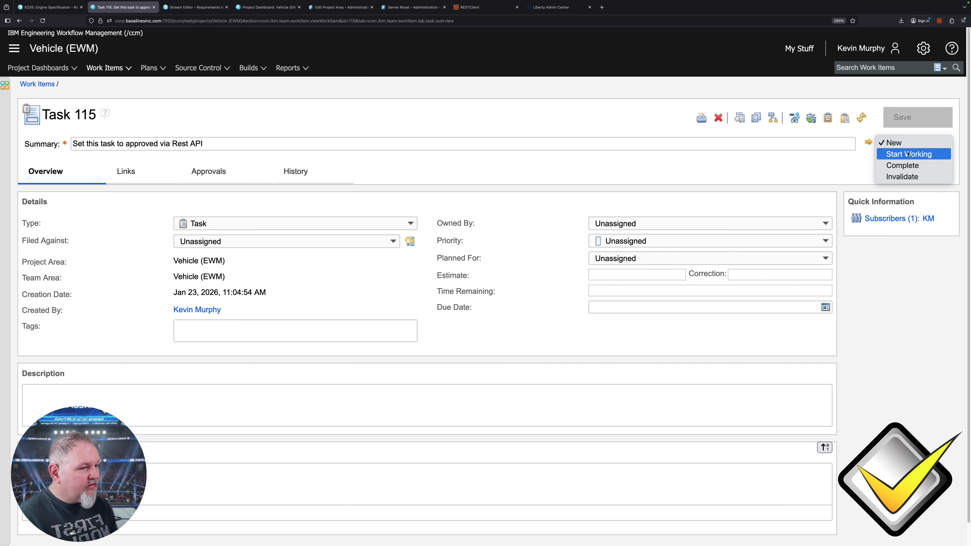
{"action": "left_click", "coordinate": [908, 154]}
{"action": "left_click", "coordinate": [917, 117]}
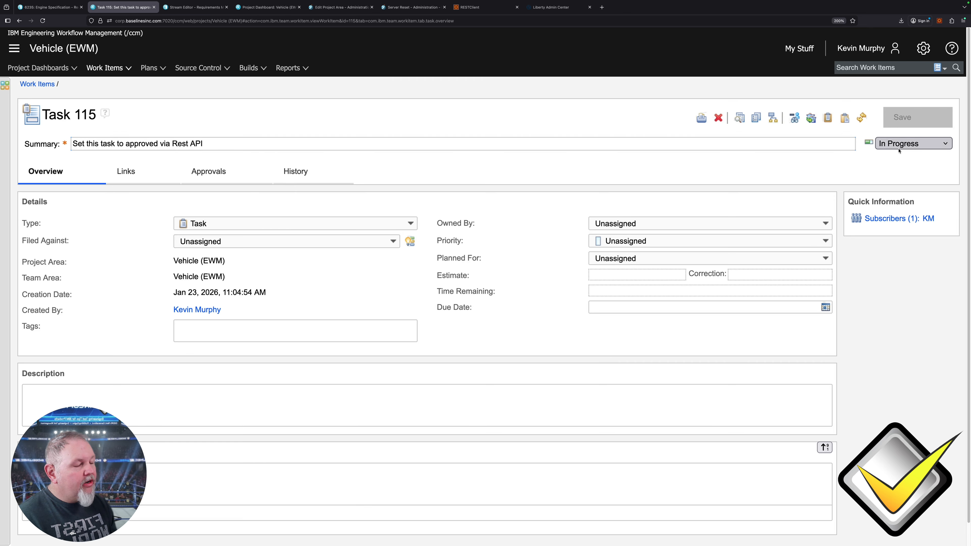
{"action": "left_click", "coordinate": [212, 180]}
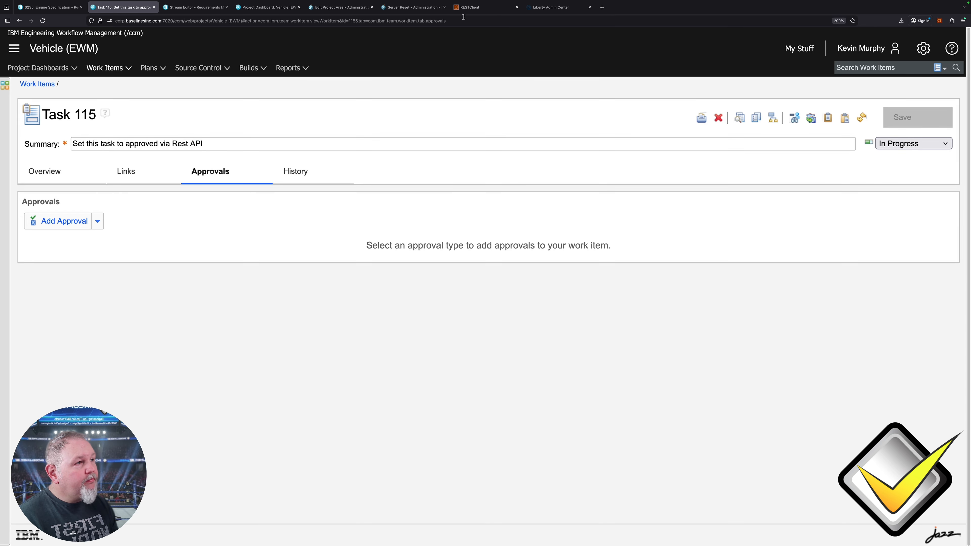
Switch to RESTClient and set the request method for the work item URL to GET
{"action": "left_click", "coordinate": [464, 8]}
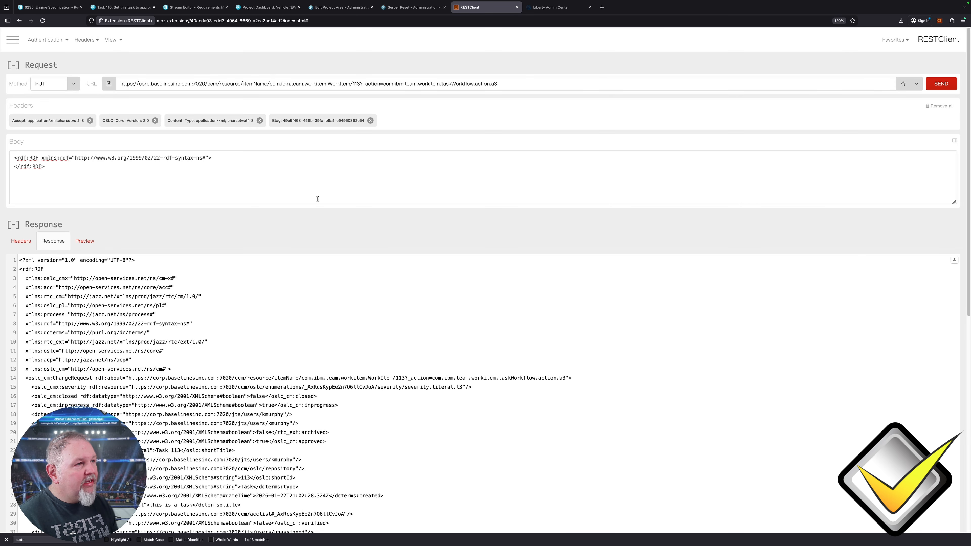
{"action": "left_click", "coordinate": [357, 85]}
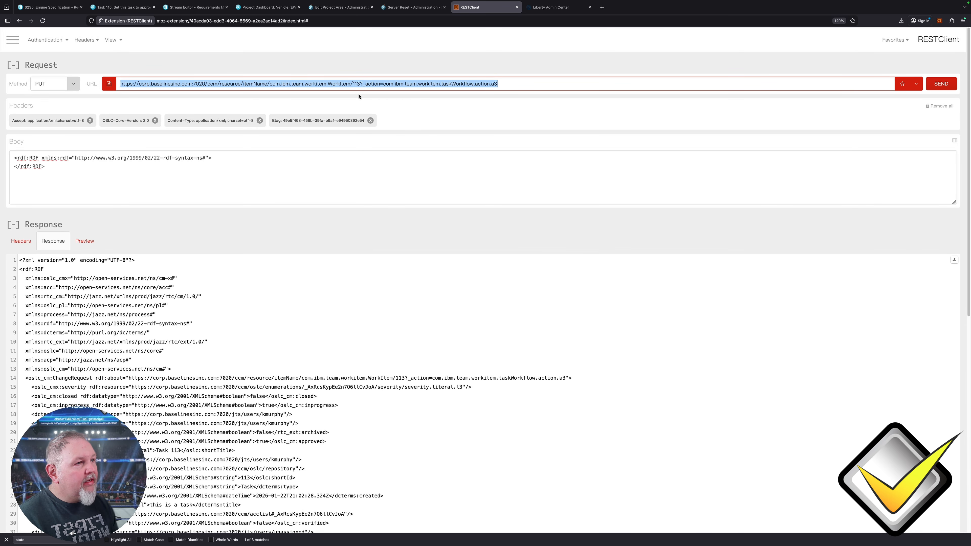
{"action": "left_click", "coordinate": [68, 88]}
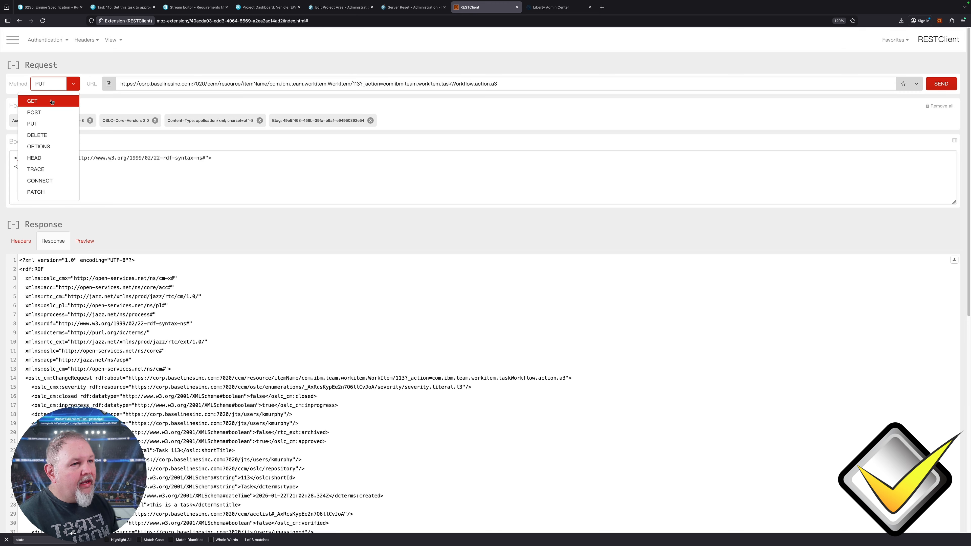
{"action": "left_click", "coordinate": [42, 106]}
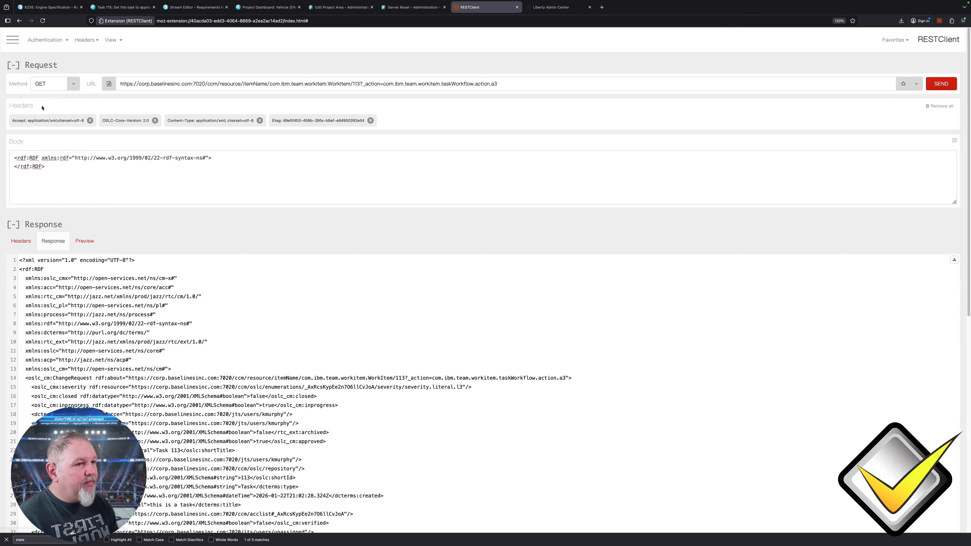
{"action": "triple_click", "coordinate": [66, 169]}
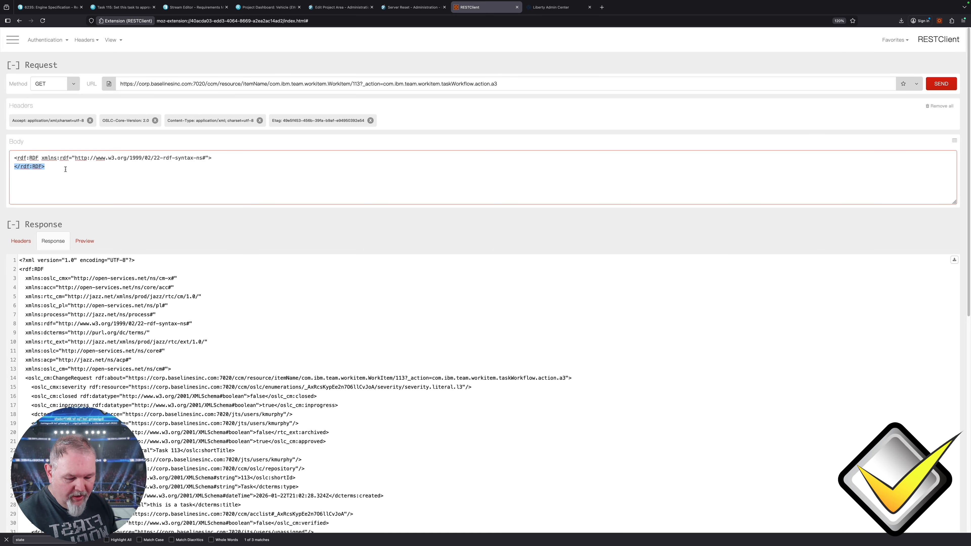
{"action": "key", "text": "ctrl+a"}
{"action": "key", "text": "BackSpace"}
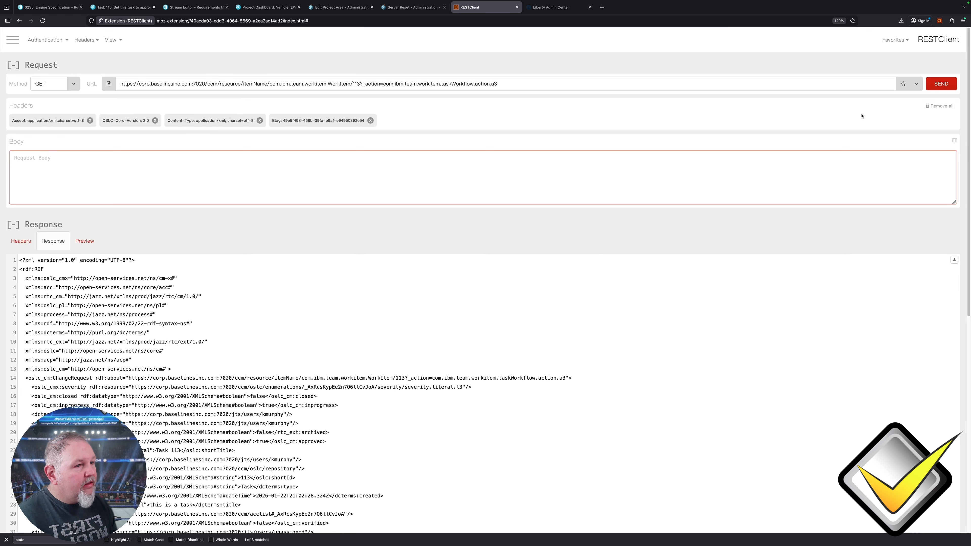
{"action": "key", "text": "ctrl+z"}
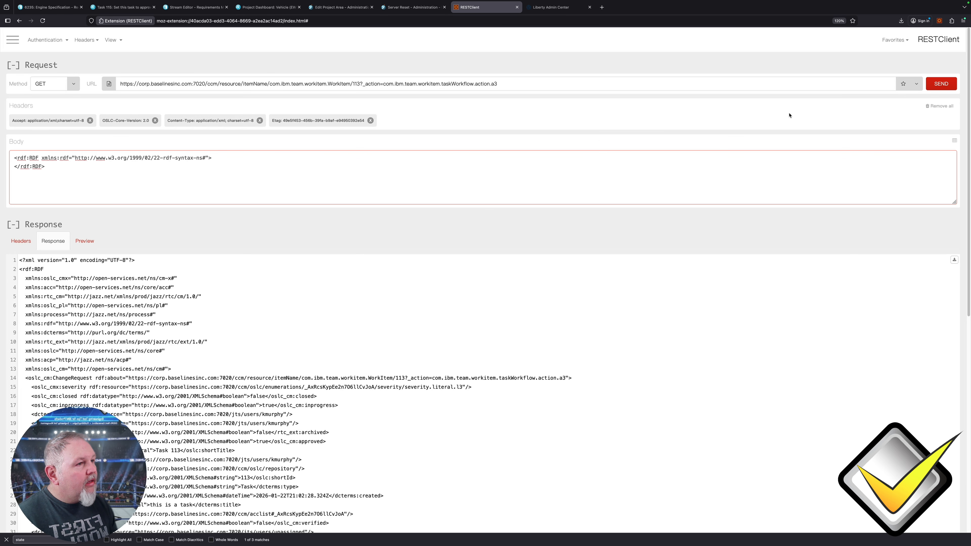
Remove the existing Etag header from the request, send the GET request and show the response headers
{"action": "left_click", "coordinate": [370, 120]}
{"action": "left_click", "coordinate": [940, 83]}
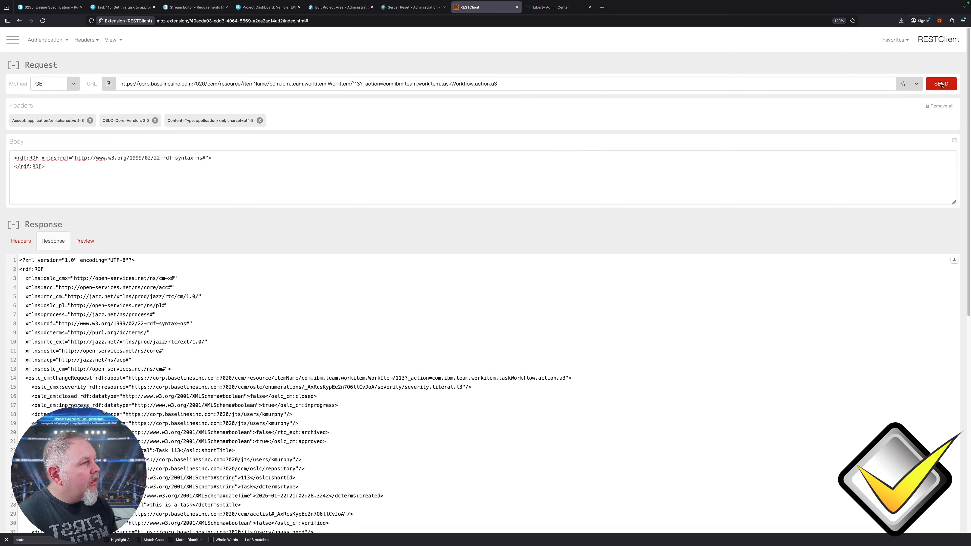
{"action": "left_click", "coordinate": [18, 240]}
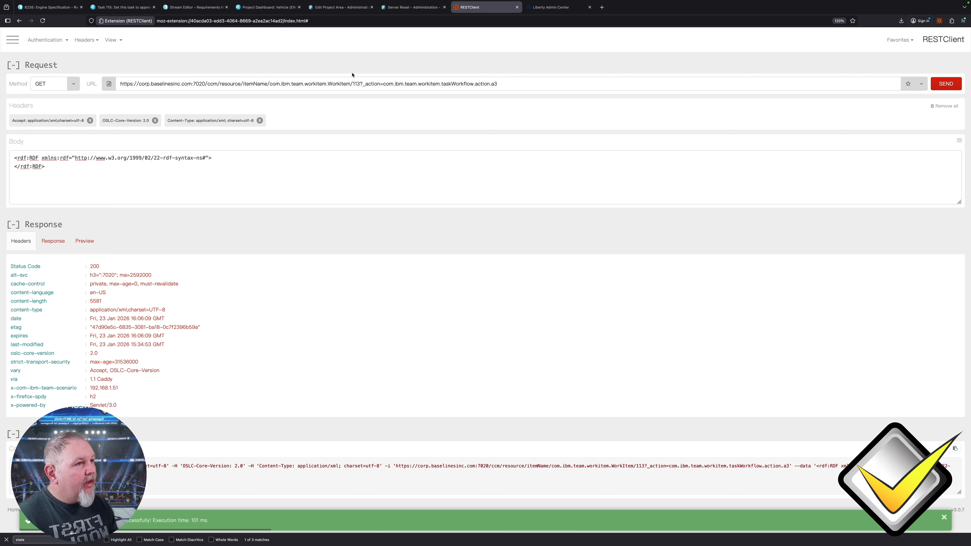
Change the work item number in the request URL to 115 and send the GET request
{"action": "left_click", "coordinate": [357, 85]}
{"action": "left_click", "coordinate": [362, 84]}
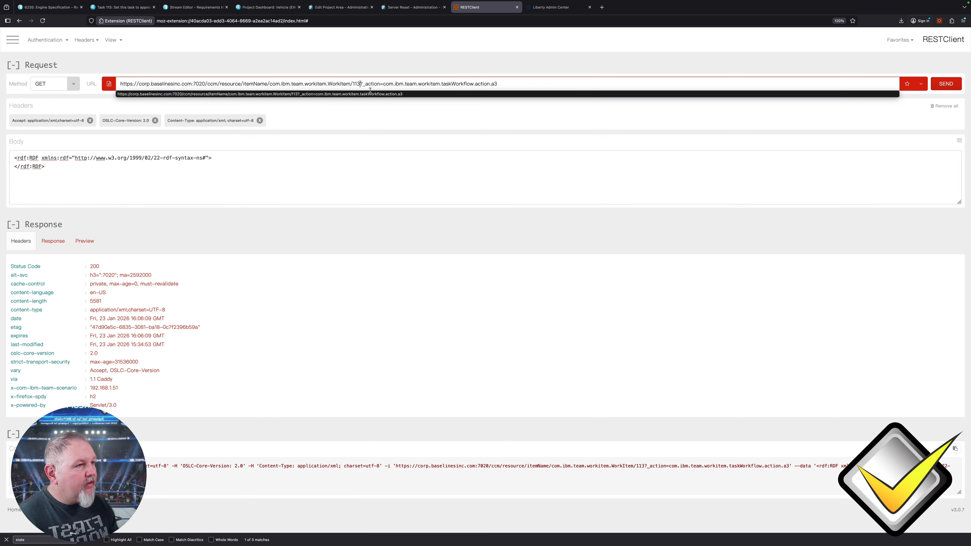
{"action": "key", "text": "BackSpace"}
{"action": "type", "text": "5"}
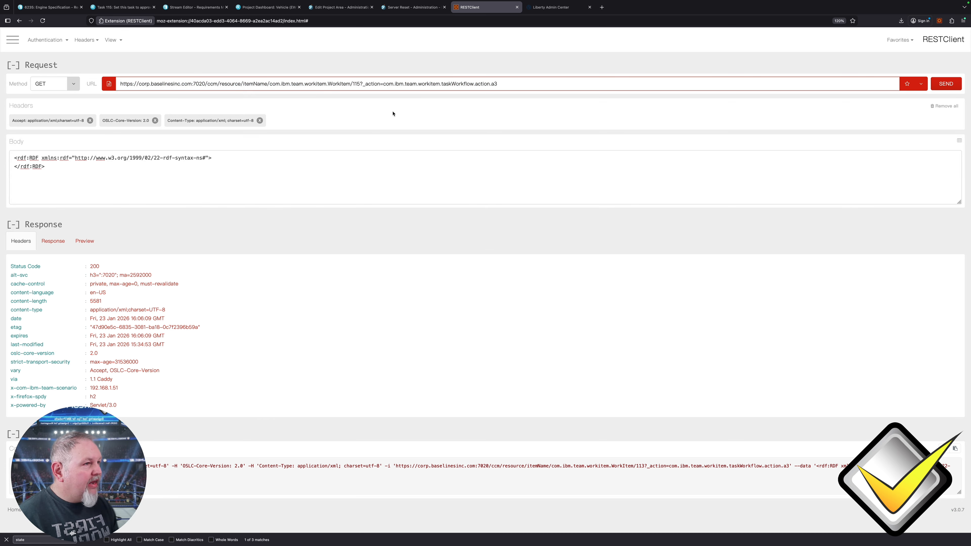
{"action": "left_click", "coordinate": [947, 89]}
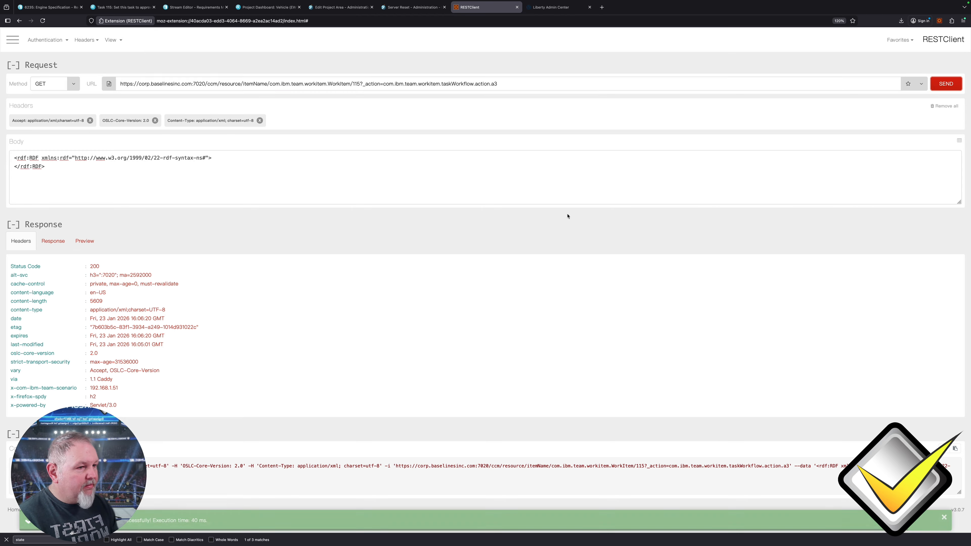
Switch to Task 115 in Engineering Workflow Management, refresh it to check its state and approvals, and return to RESTClient
{"action": "left_click", "coordinate": [122, 6]}
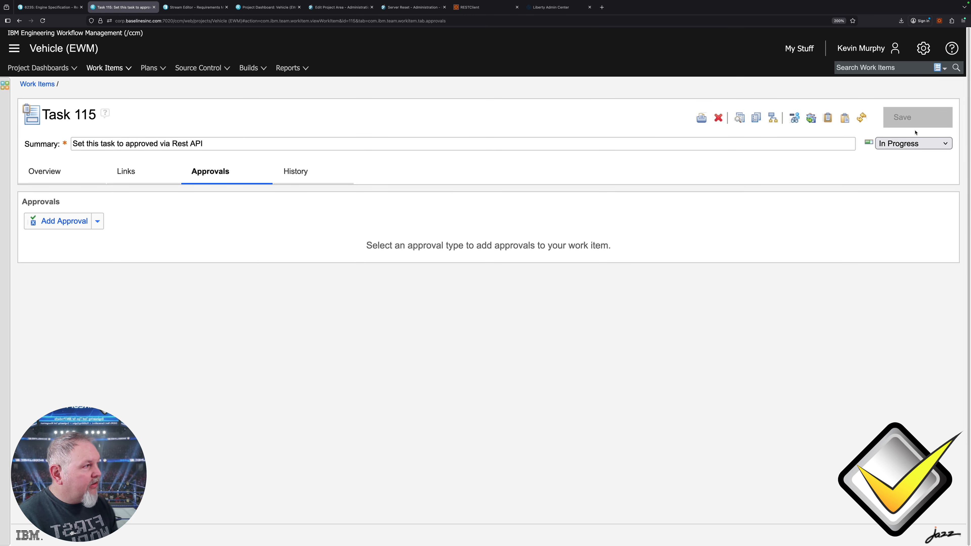
{"action": "left_click", "coordinate": [862, 118]}
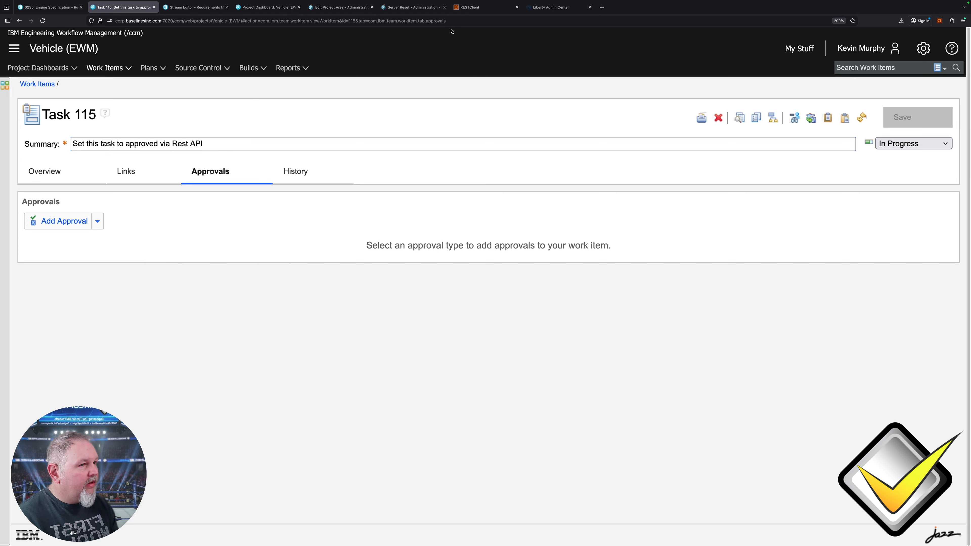
{"action": "left_click", "coordinate": [469, 7]}
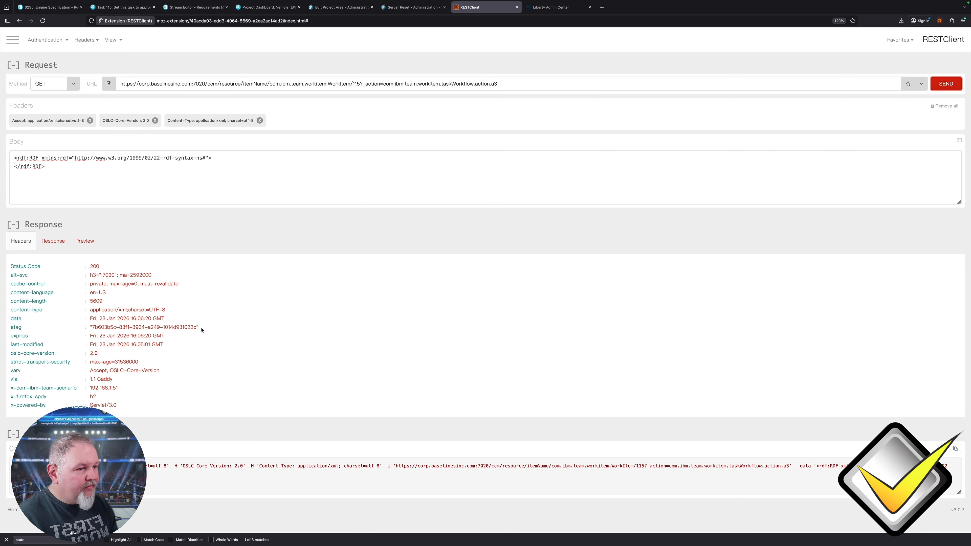
Copy the etag value from the response headers and add it to the request as a custom header named Etag
{"action": "left_click_drag", "start_coordinate": [198, 327], "coordinate": [95, 326]}
{"action": "key", "text": "super+c"}
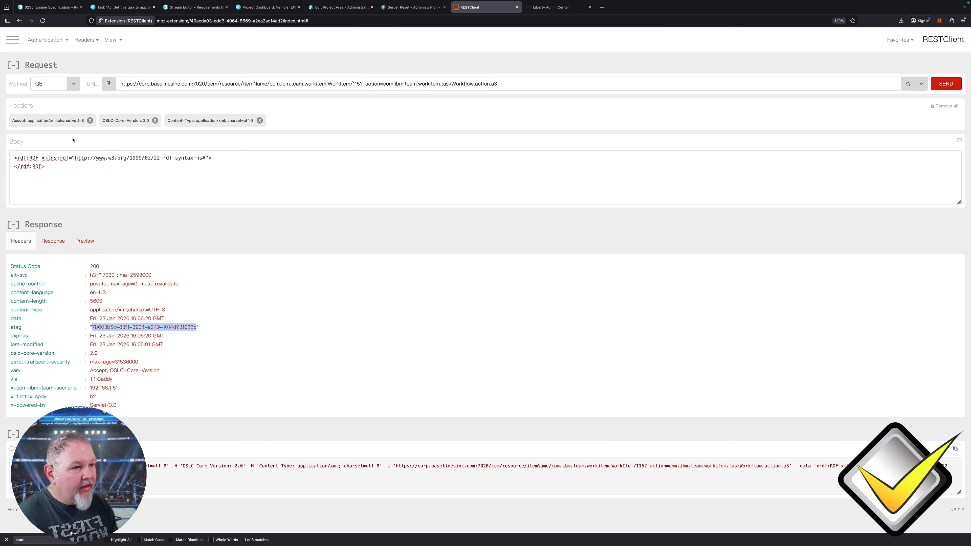
{"action": "left_click", "coordinate": [93, 39]}
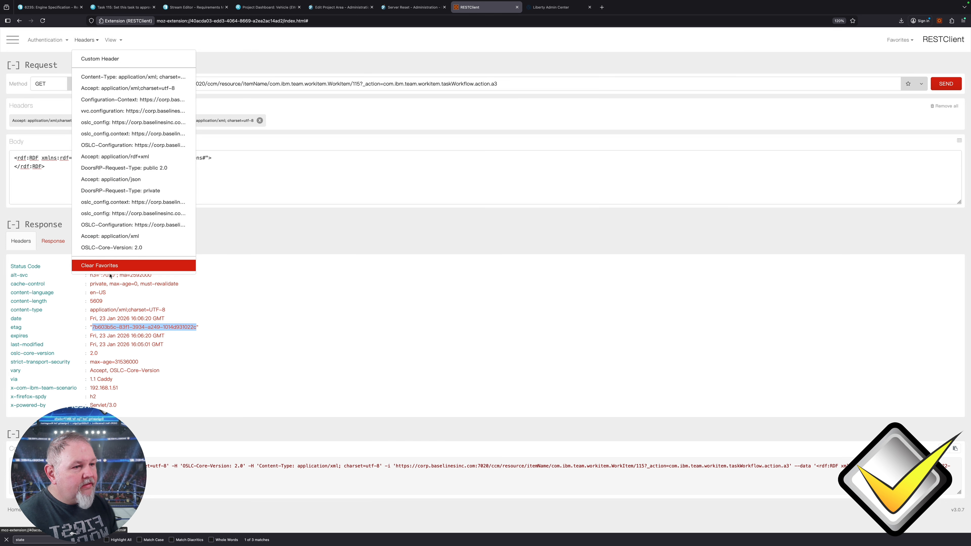
{"action": "left_click", "coordinate": [103, 59]}
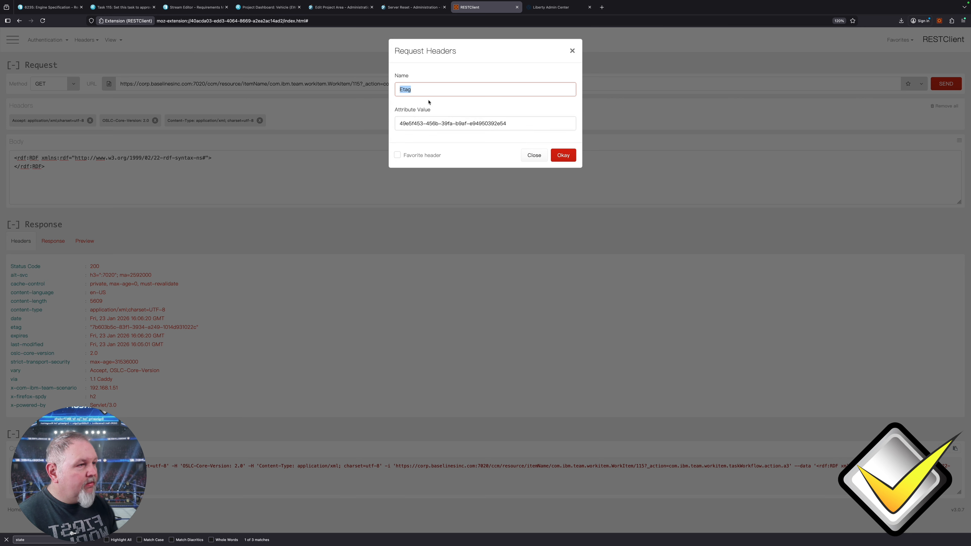
{"action": "triple_click", "coordinate": [431, 126]}
{"action": "key", "text": "super+v"}
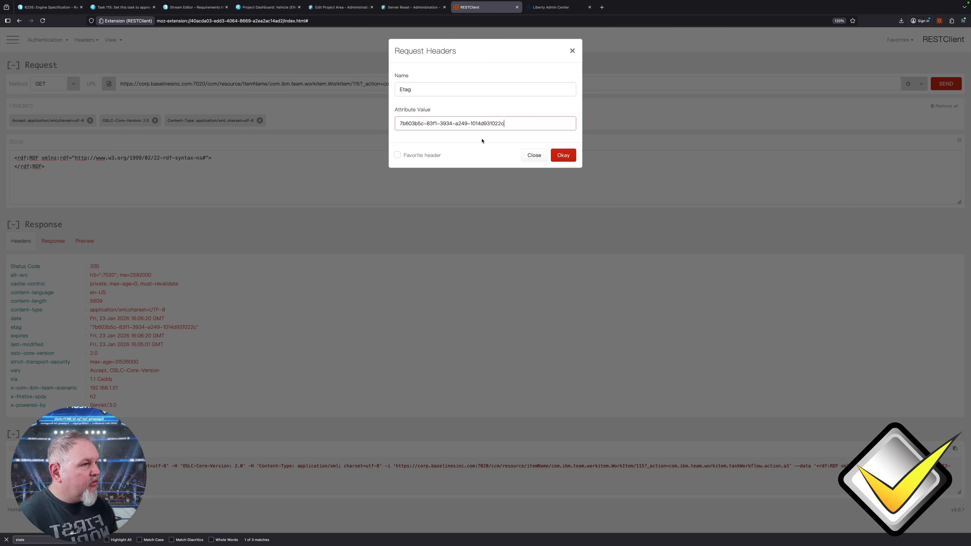
{"action": "left_click", "coordinate": [565, 156]}
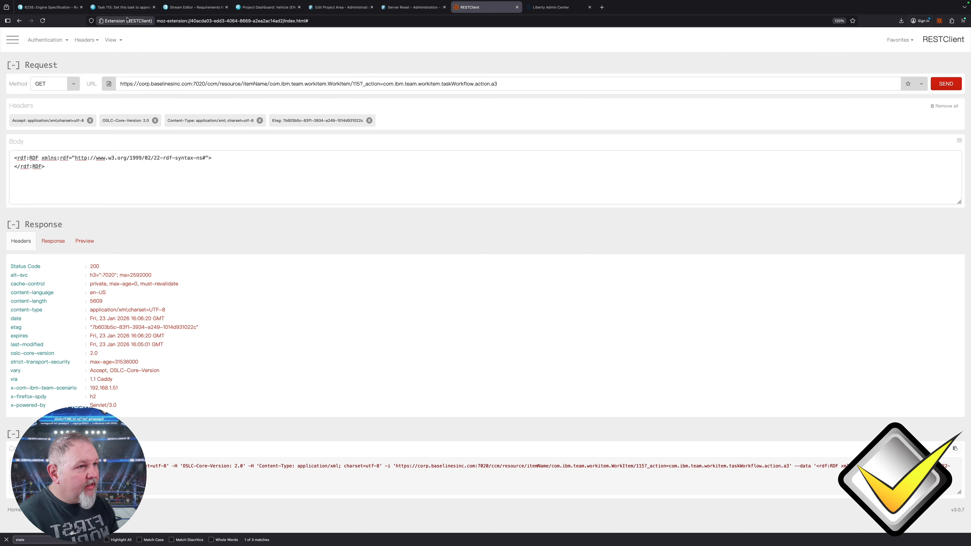
Check Task 115 once more, and back in RESTClient set the request method to PUT and send the request with taskWorkflow.action.a3
{"action": "left_click", "coordinate": [140, 8]}
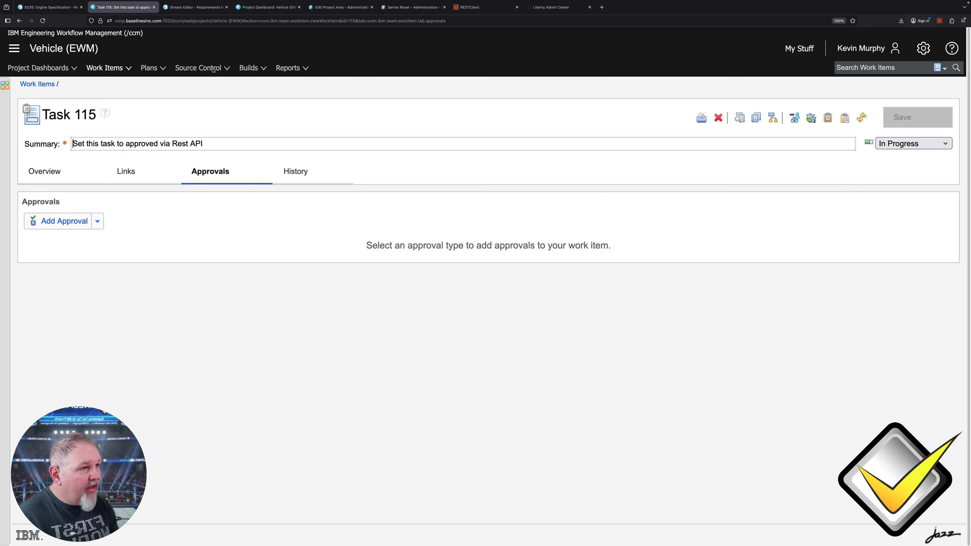
{"action": "left_click", "coordinate": [481, 7]}
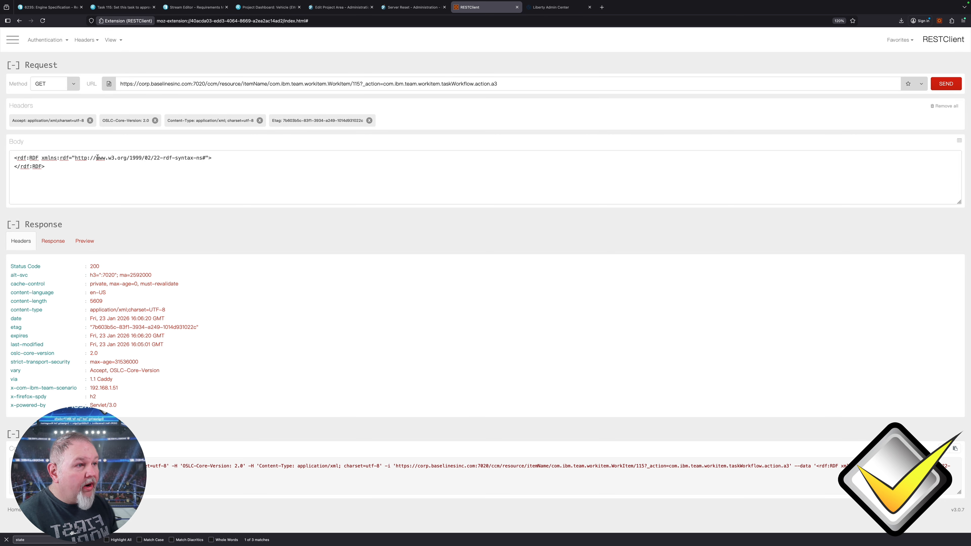
{"action": "left_click", "coordinate": [61, 84]}
{"action": "left_click", "coordinate": [44, 122]}
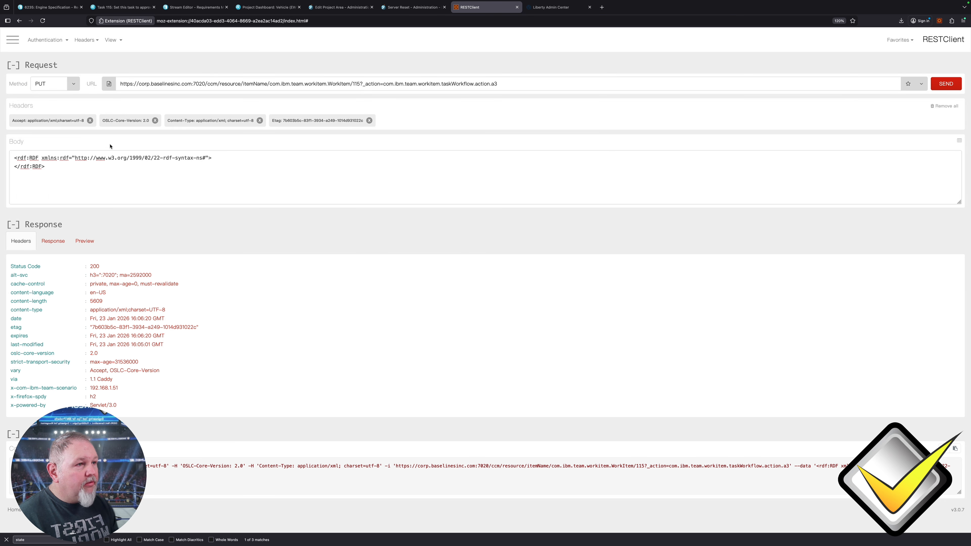
{"action": "left_click", "coordinate": [944, 86]}
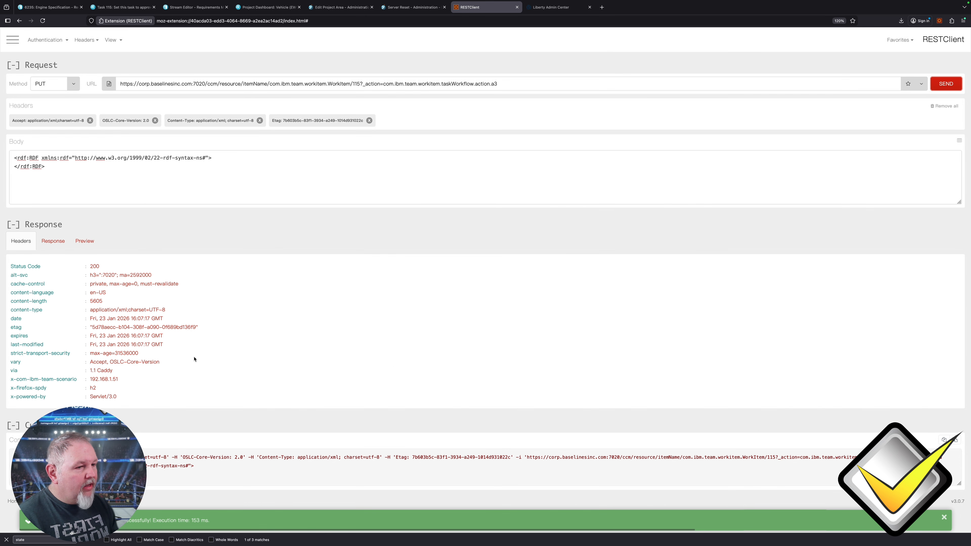
Examine the response body of the PUT request, and switch to Task 115 and refresh it to check its state and approvals
{"action": "left_click", "coordinate": [53, 240]}
{"action": "scroll", "coordinate": [219, 279], "scroll_direction": "down", "scroll_amount": 6}
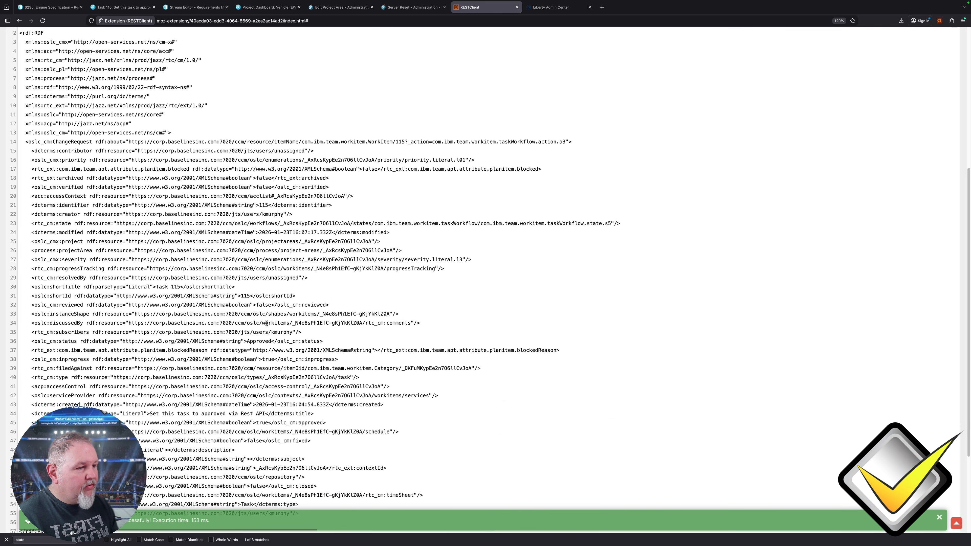
{"action": "scroll", "coordinate": [220, 279], "scroll_direction": "up", "scroll_amount": 3}
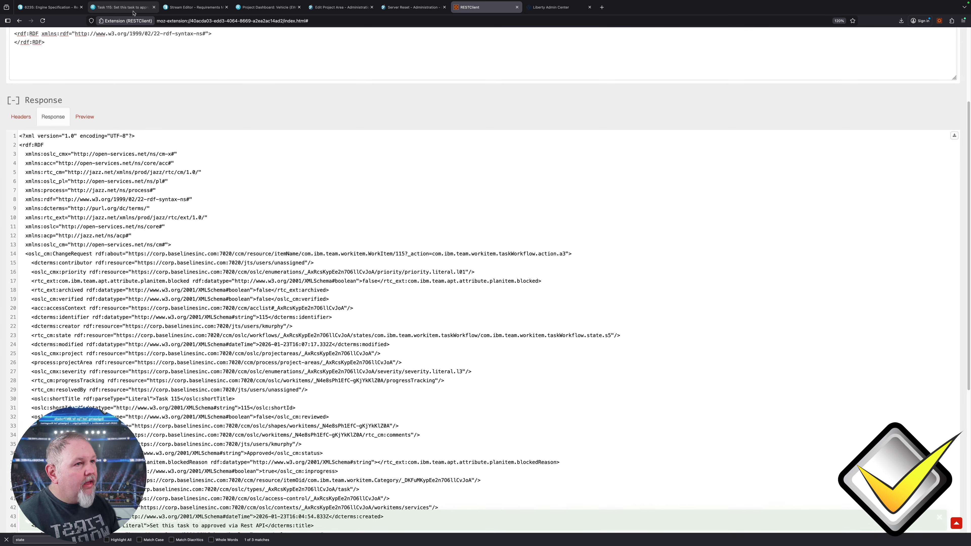
{"action": "left_click", "coordinate": [123, 7]}
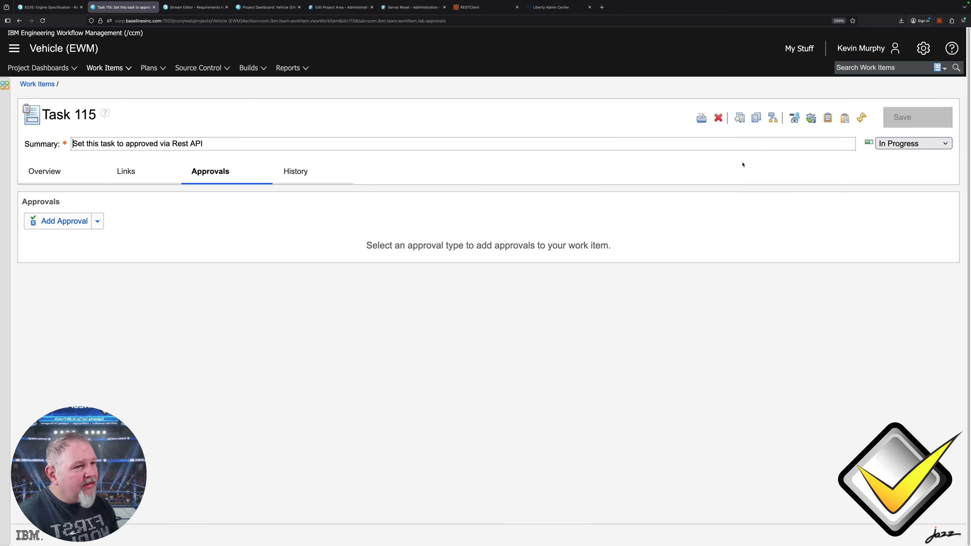
{"action": "left_click", "coordinate": [861, 117]}
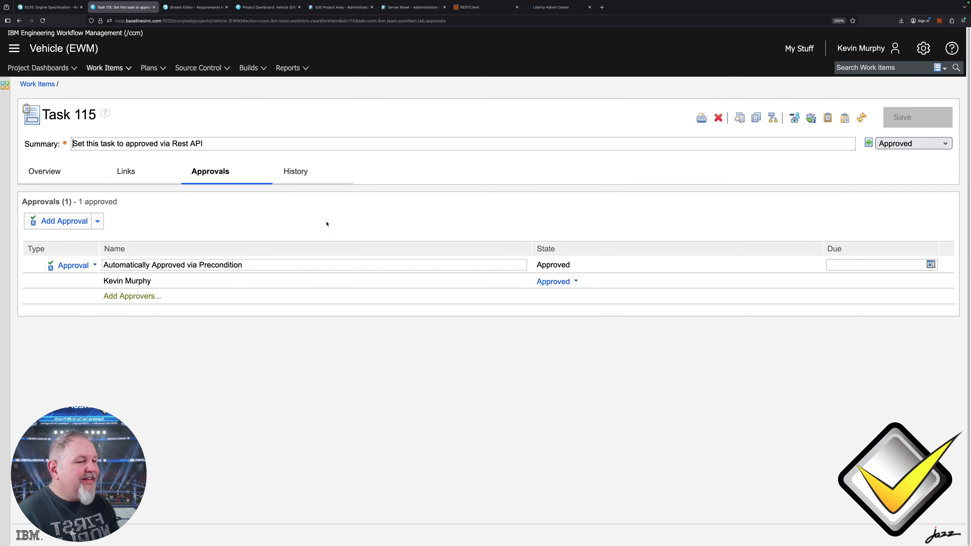